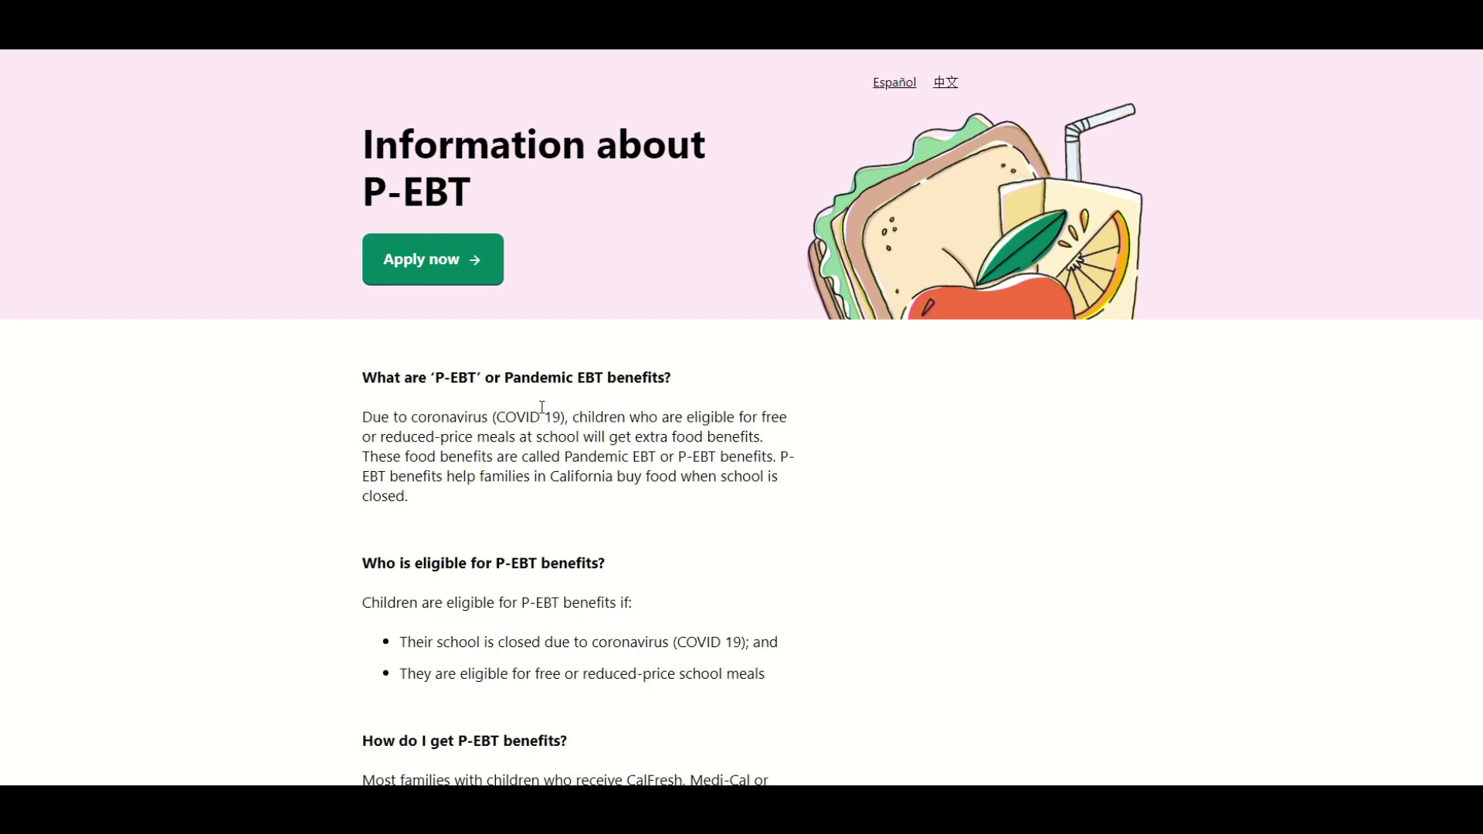
# Step: Start the P-EBT application from the landing page
pyautogui.scroll(-10, 602, 402)
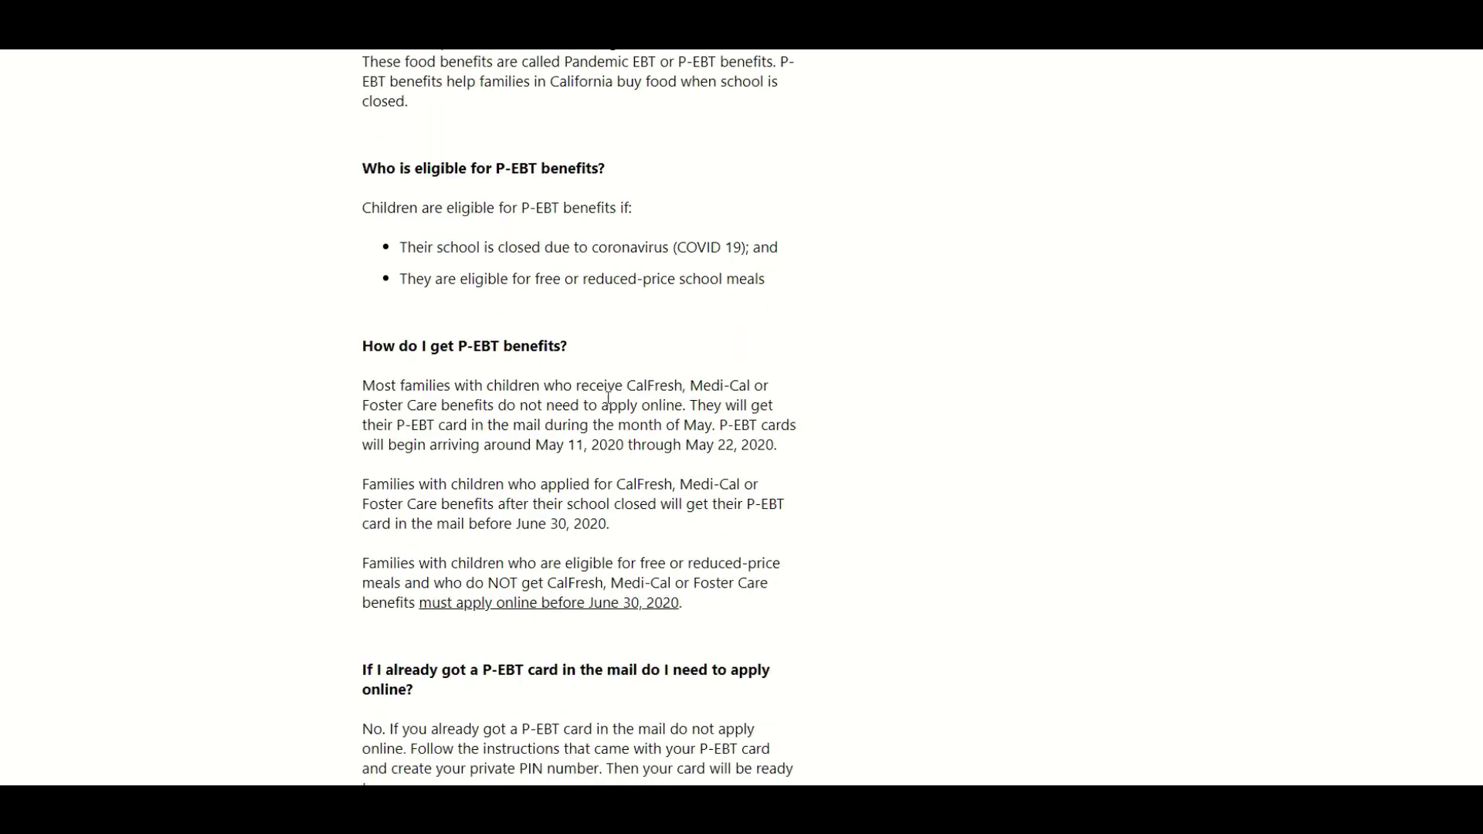
pyautogui.scroll(-14, 608, 398)
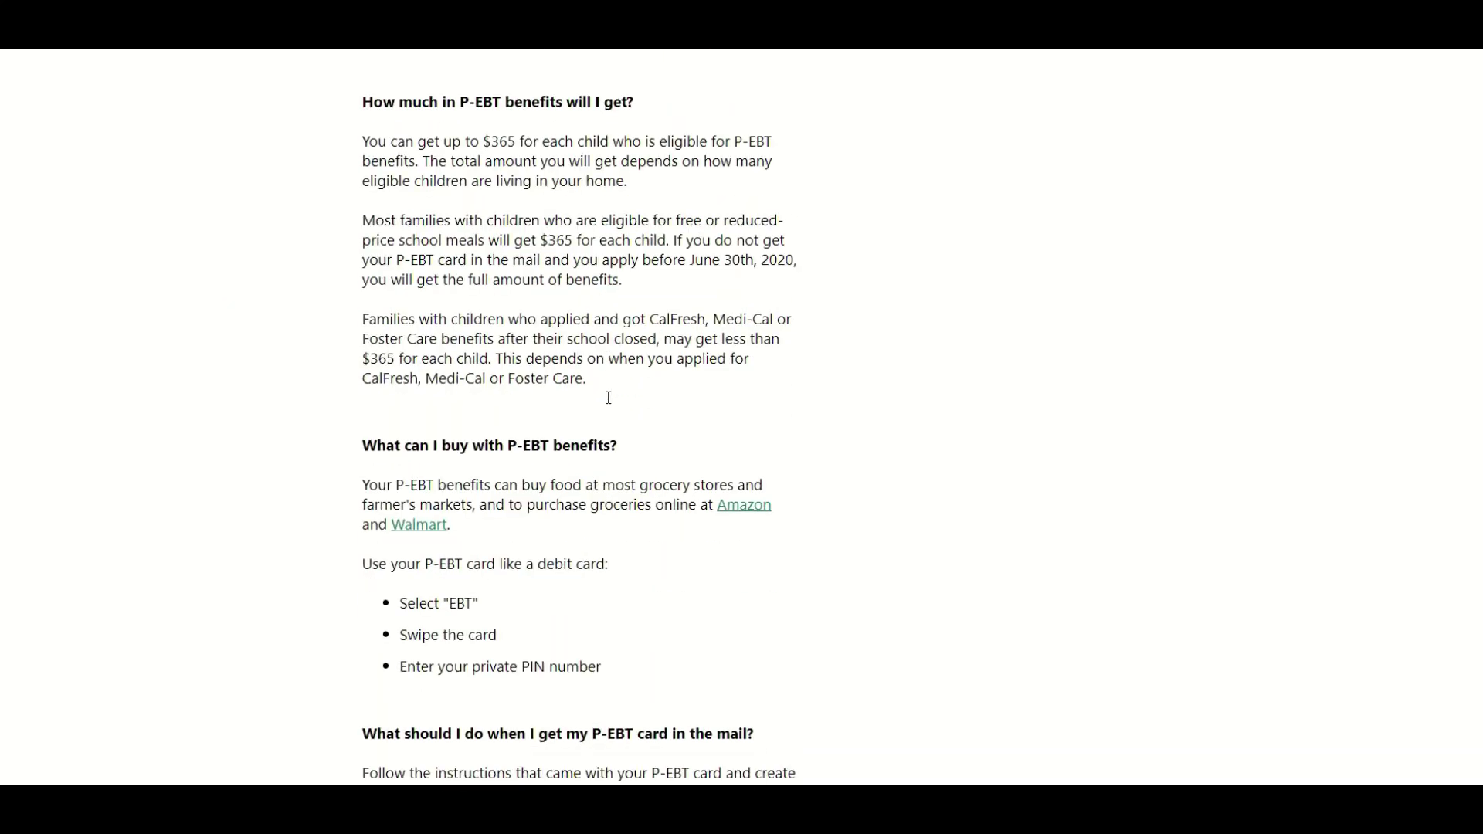
pyautogui.scroll(-10, 608, 403)
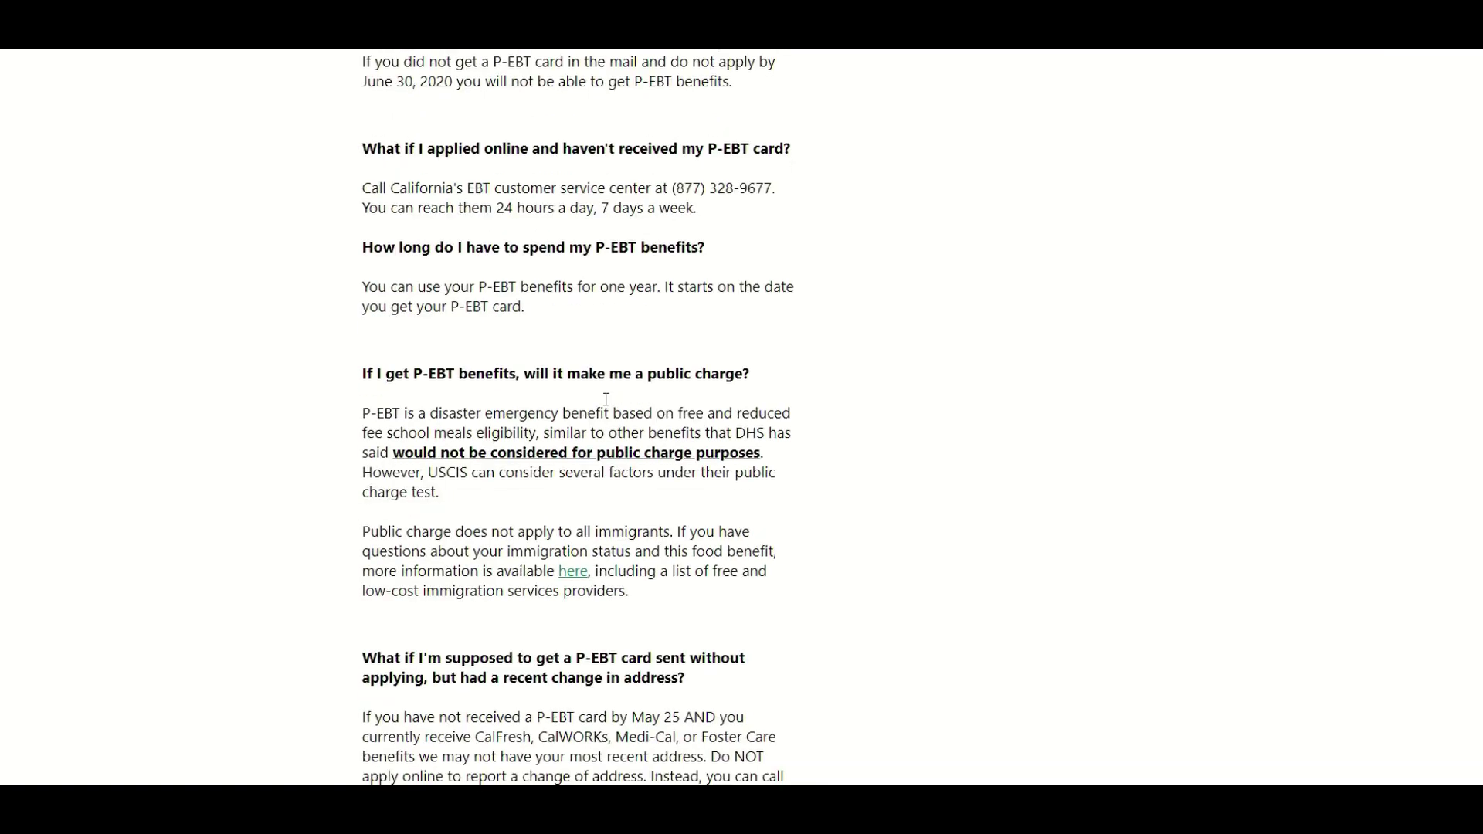
pyautogui.scroll(20, 604, 401)
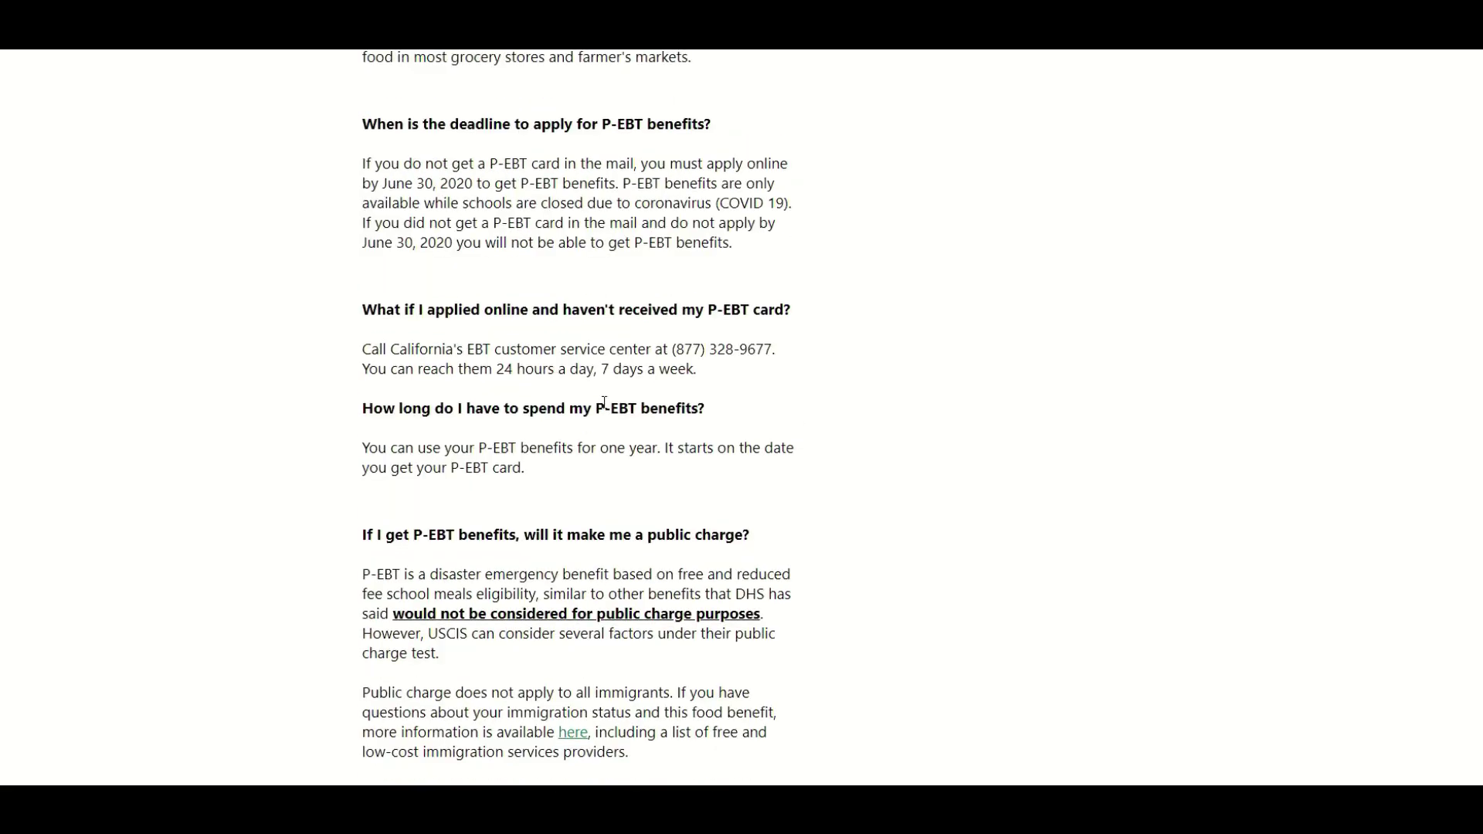
pyautogui.scroll(3, 593, 384)
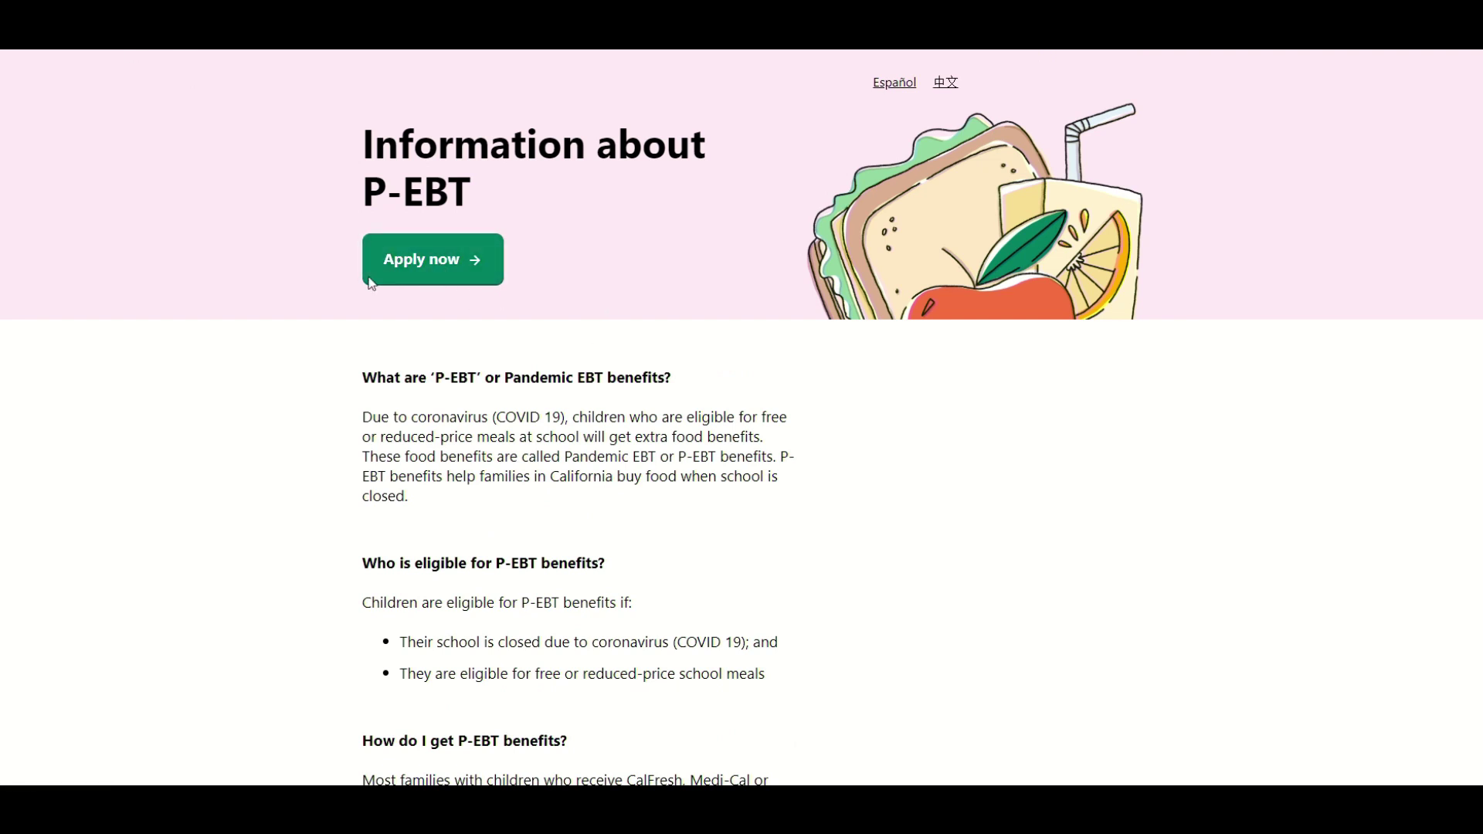
pyautogui.click(384, 256)
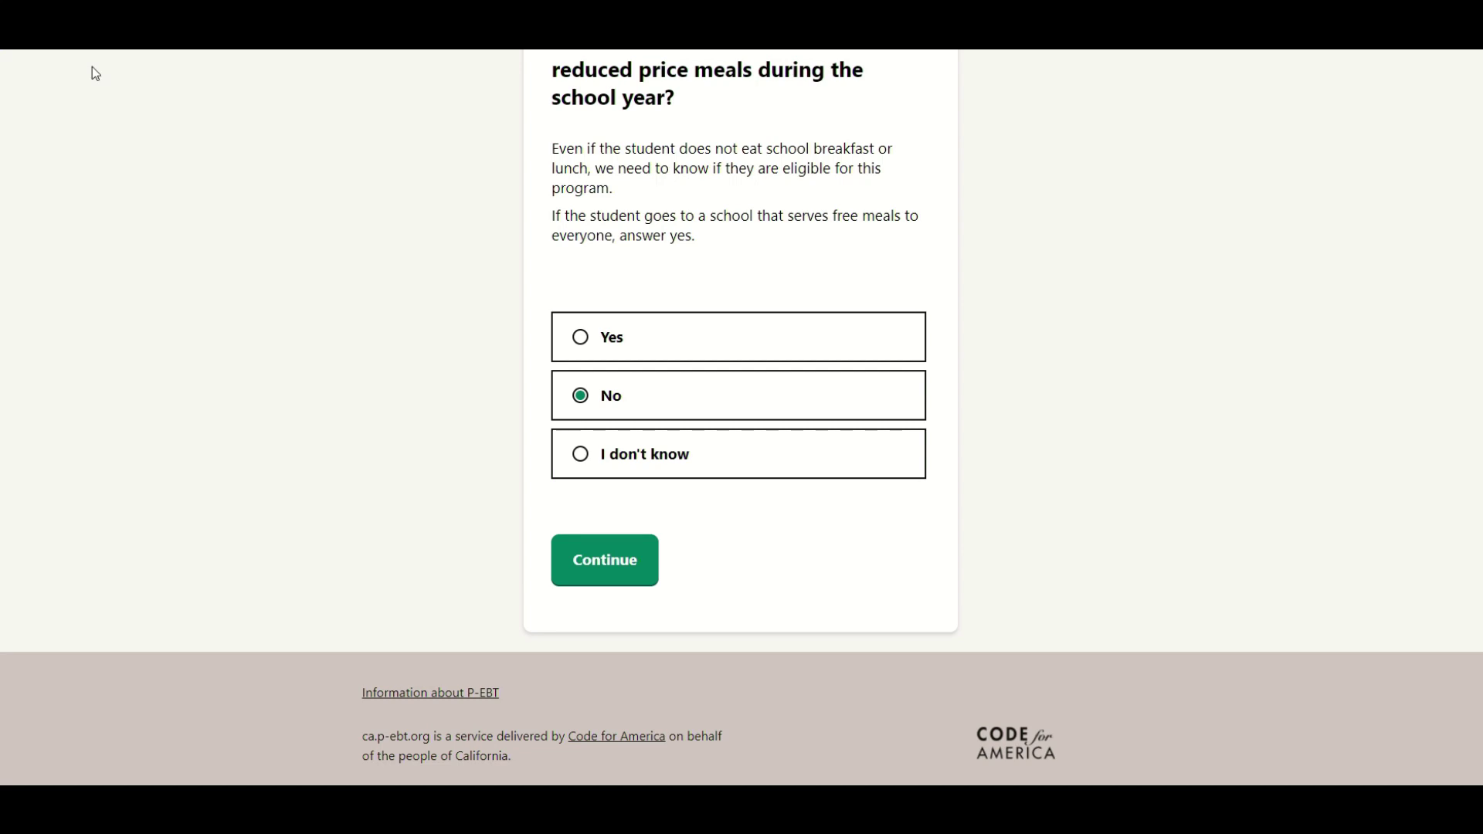
# Step: Answer Yes to the free or reduced-price meals question and continue
pyautogui.scroll(3, 785, 296)
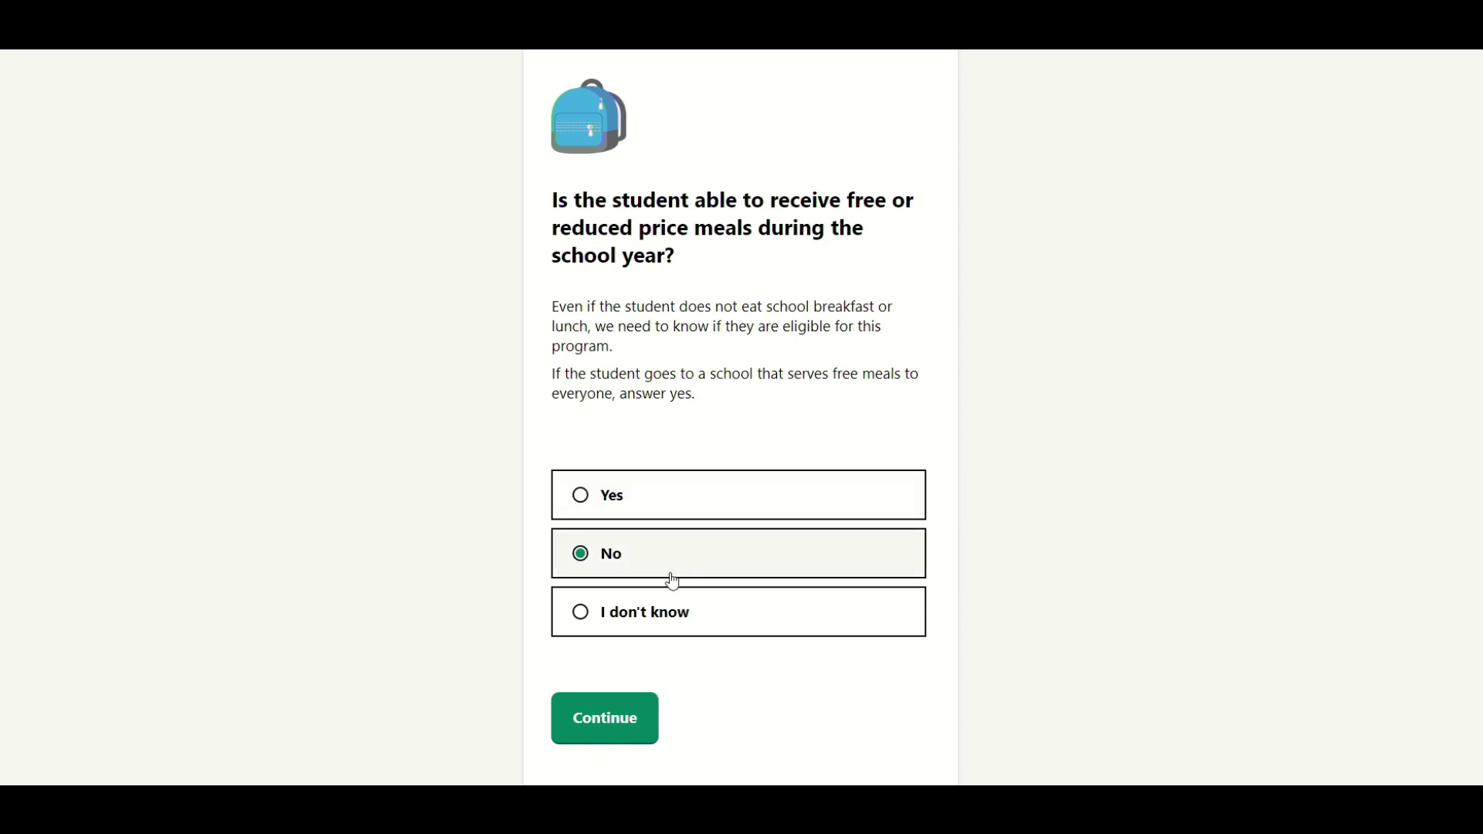
pyautogui.click(612, 724)
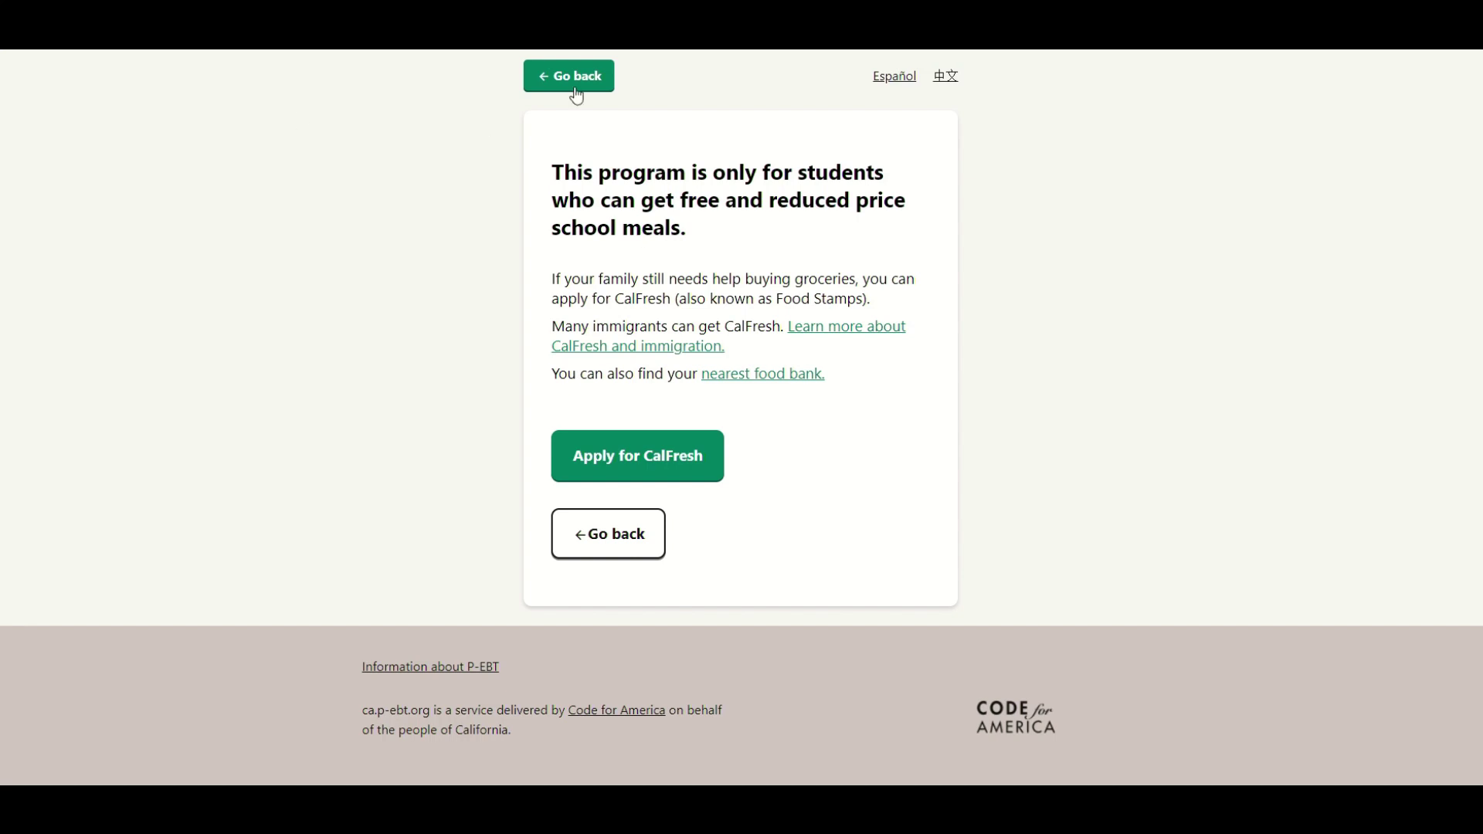
pyautogui.click(620, 537)
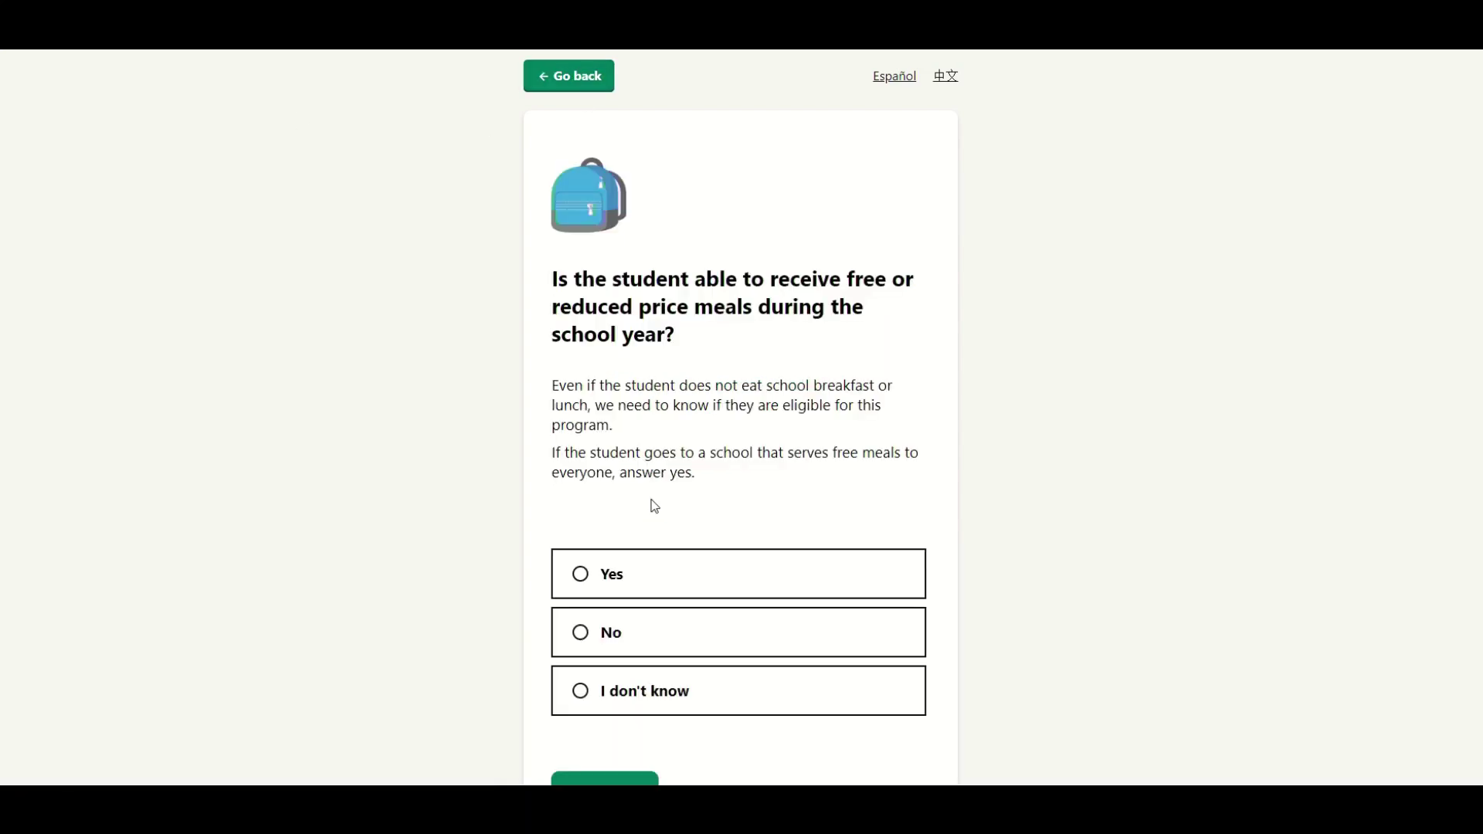
pyautogui.scroll(-3, 620, 530)
pyautogui.click(620, 429)
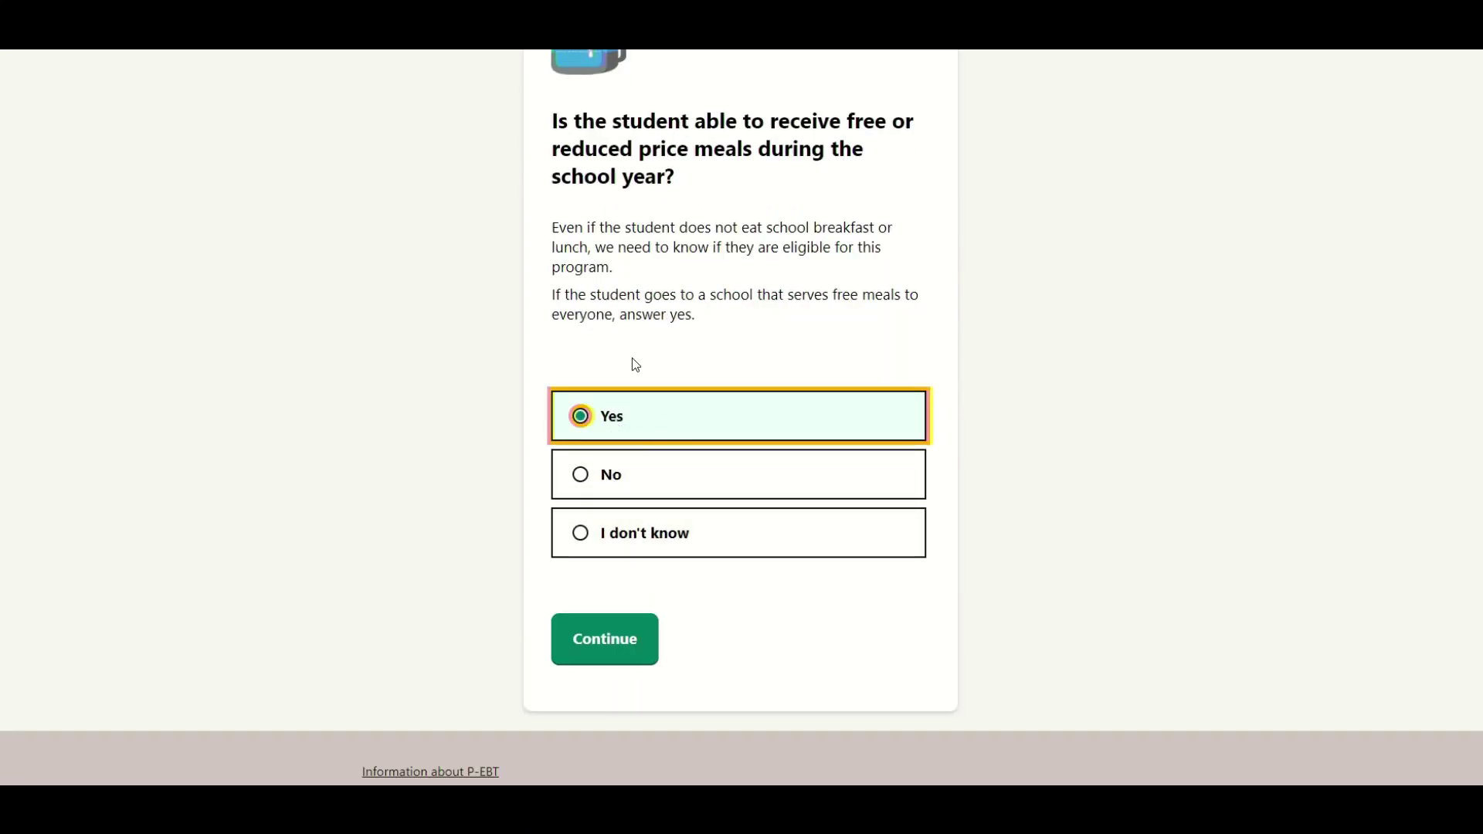
pyautogui.click(588, 656)
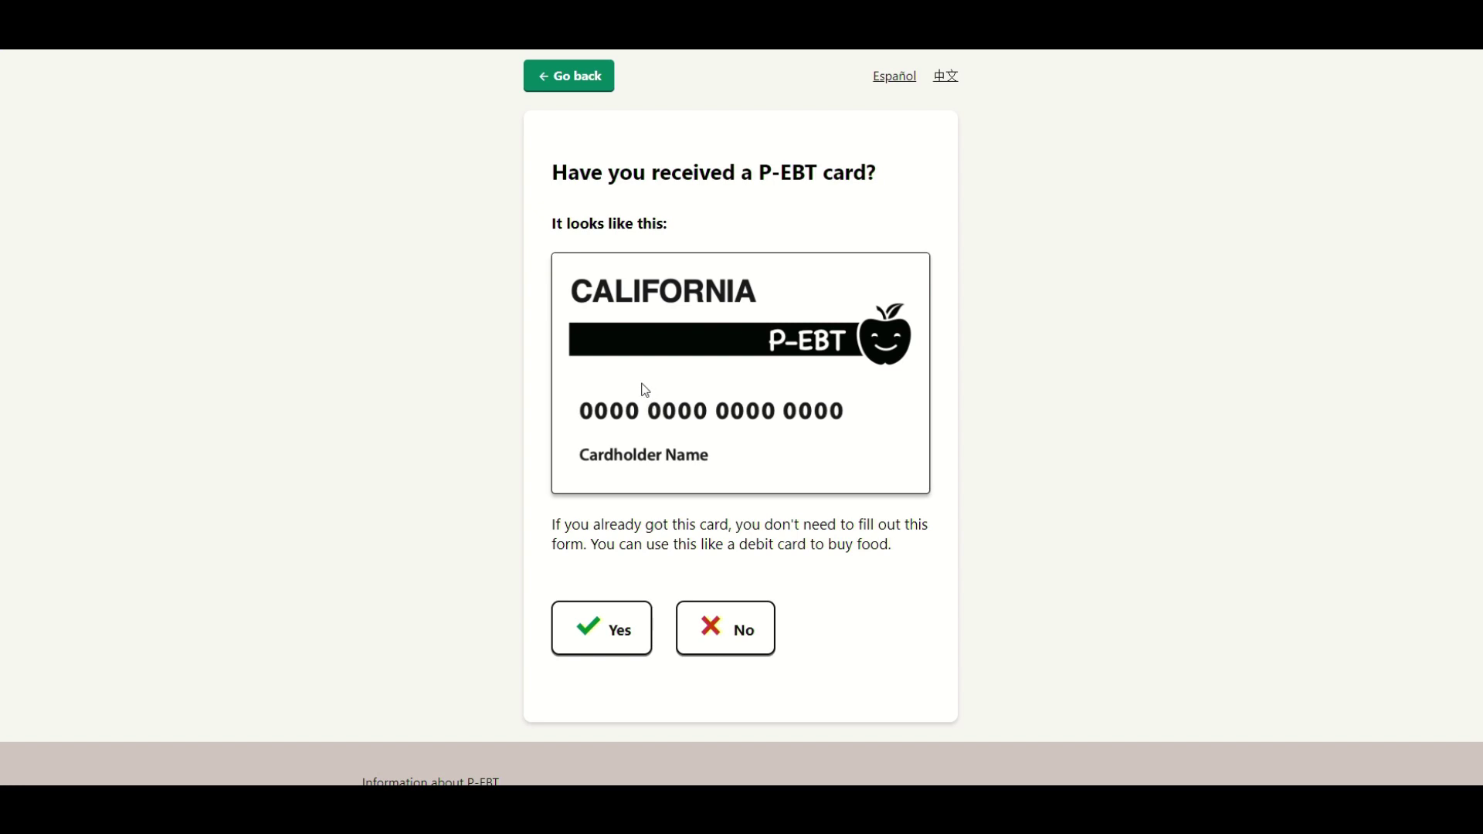
# Step: Report no P-EBT card received and add a student with first and last name
pyautogui.click(740, 632)
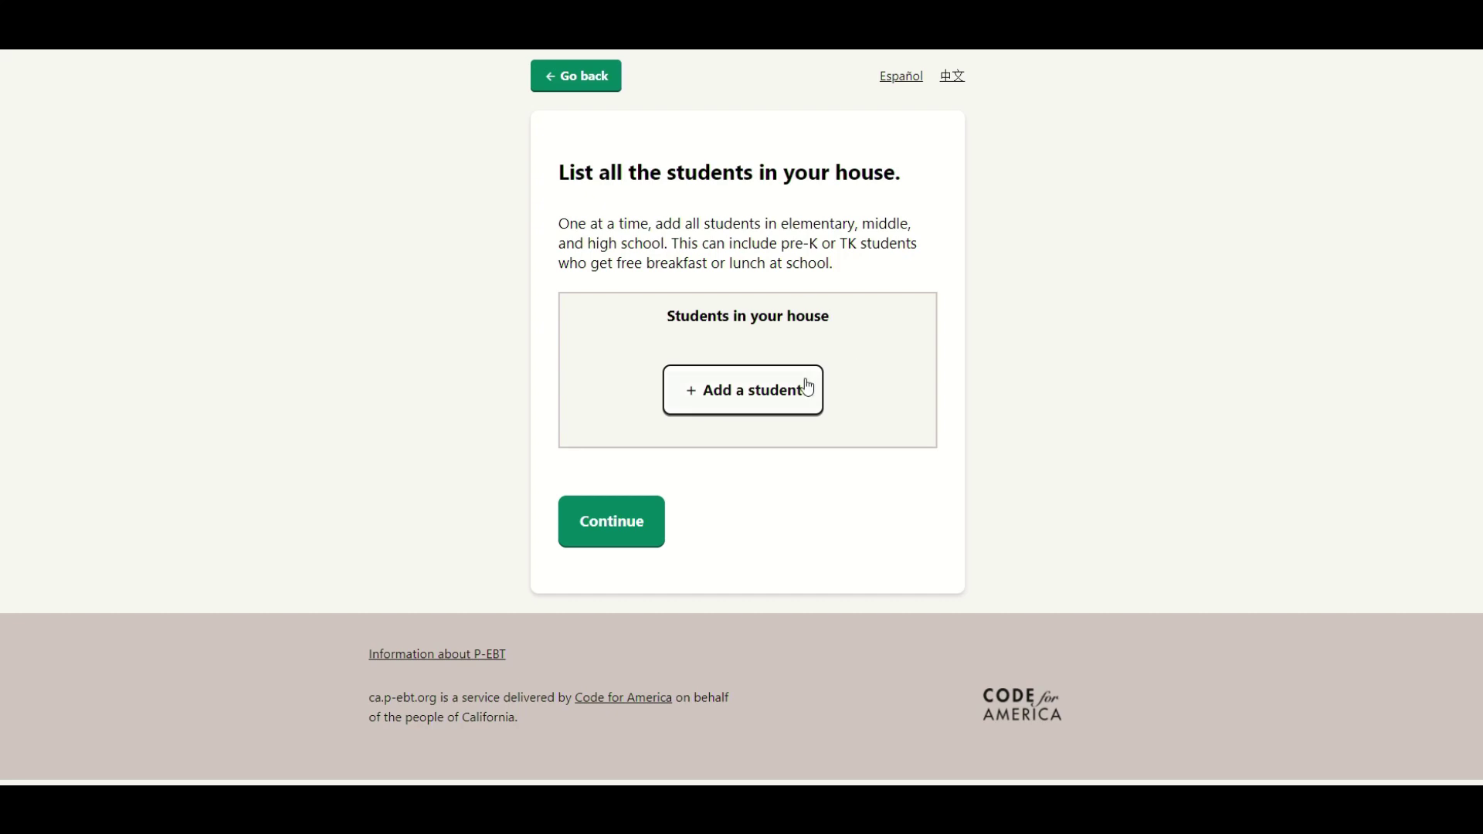
pyautogui.click(750, 408)
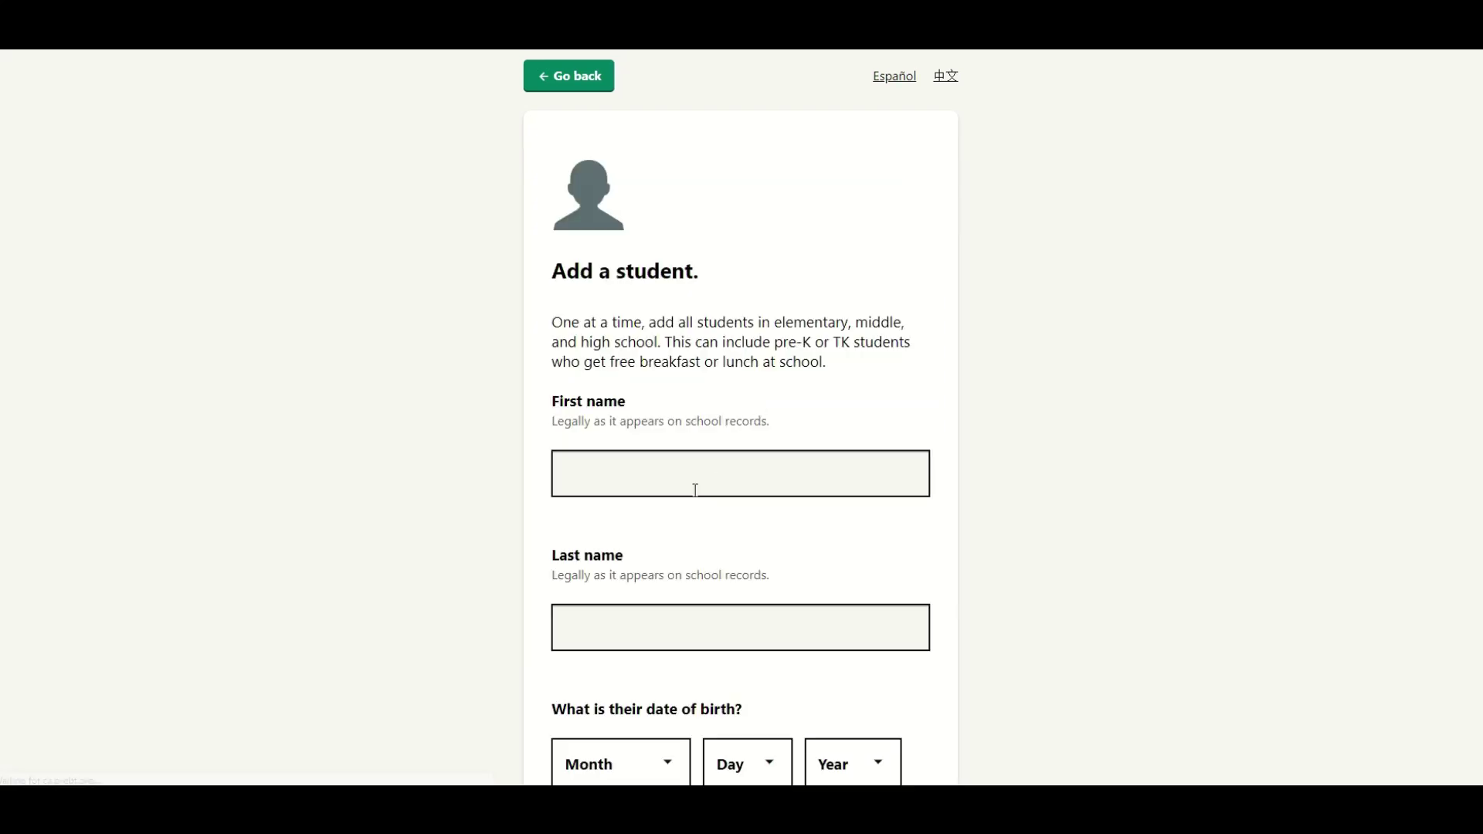
pyautogui.scroll(-2, 684, 475)
pyautogui.click(632, 313)
pyautogui.write('Test')
pyautogui.press('Tab')
pyautogui.write('Testerson')
pyautogui.press('Tab')
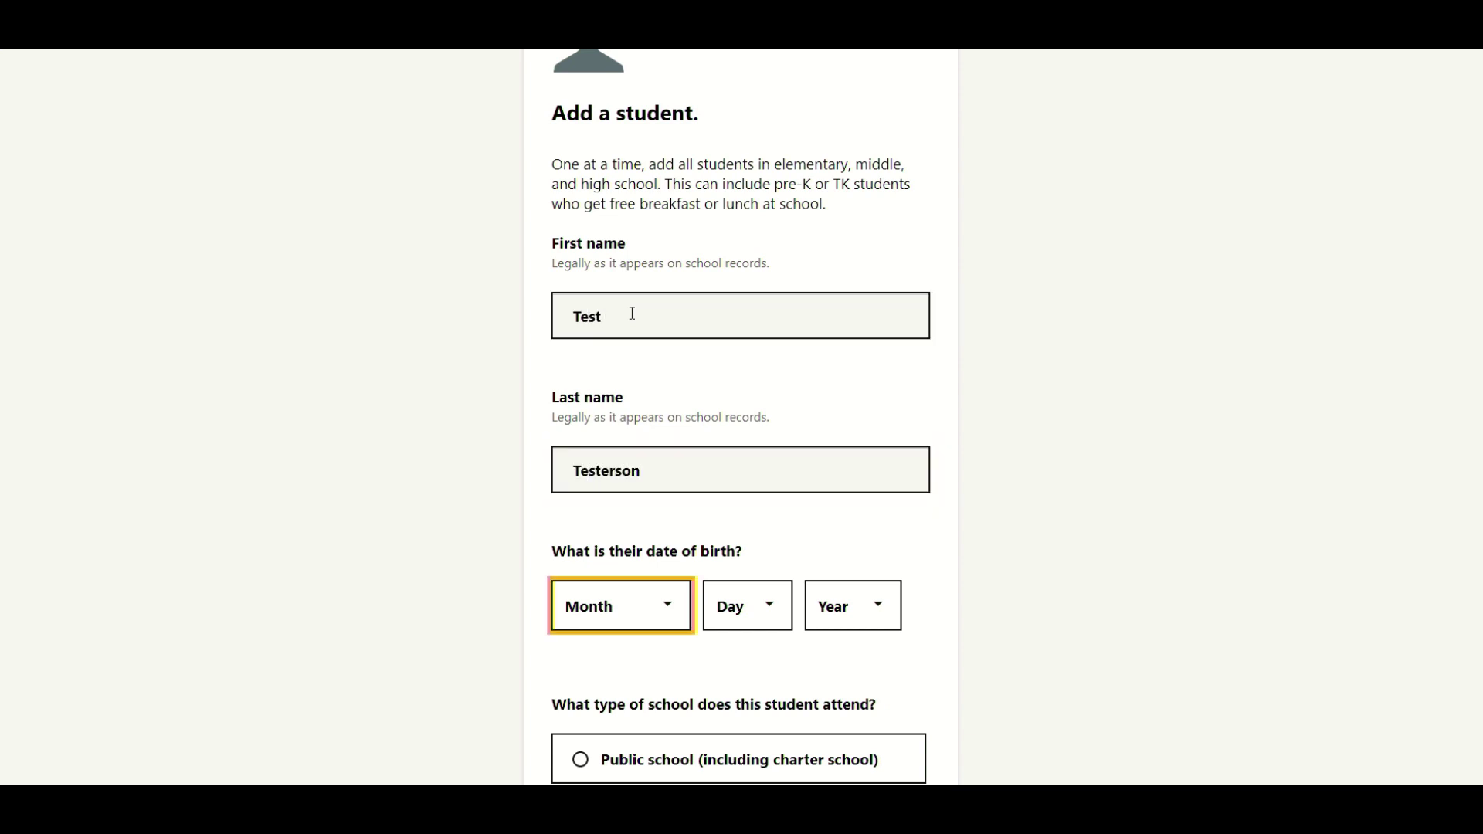
# Step: Set the student's birth date to January 1, 2010, choose Public school, and save
pyautogui.scroll(-3, 645, 387)
pyautogui.click(605, 370)
pyautogui.click(638, 424)
pyautogui.click(740, 388)
pyautogui.click(776, 424)
pyautogui.click(831, 373)
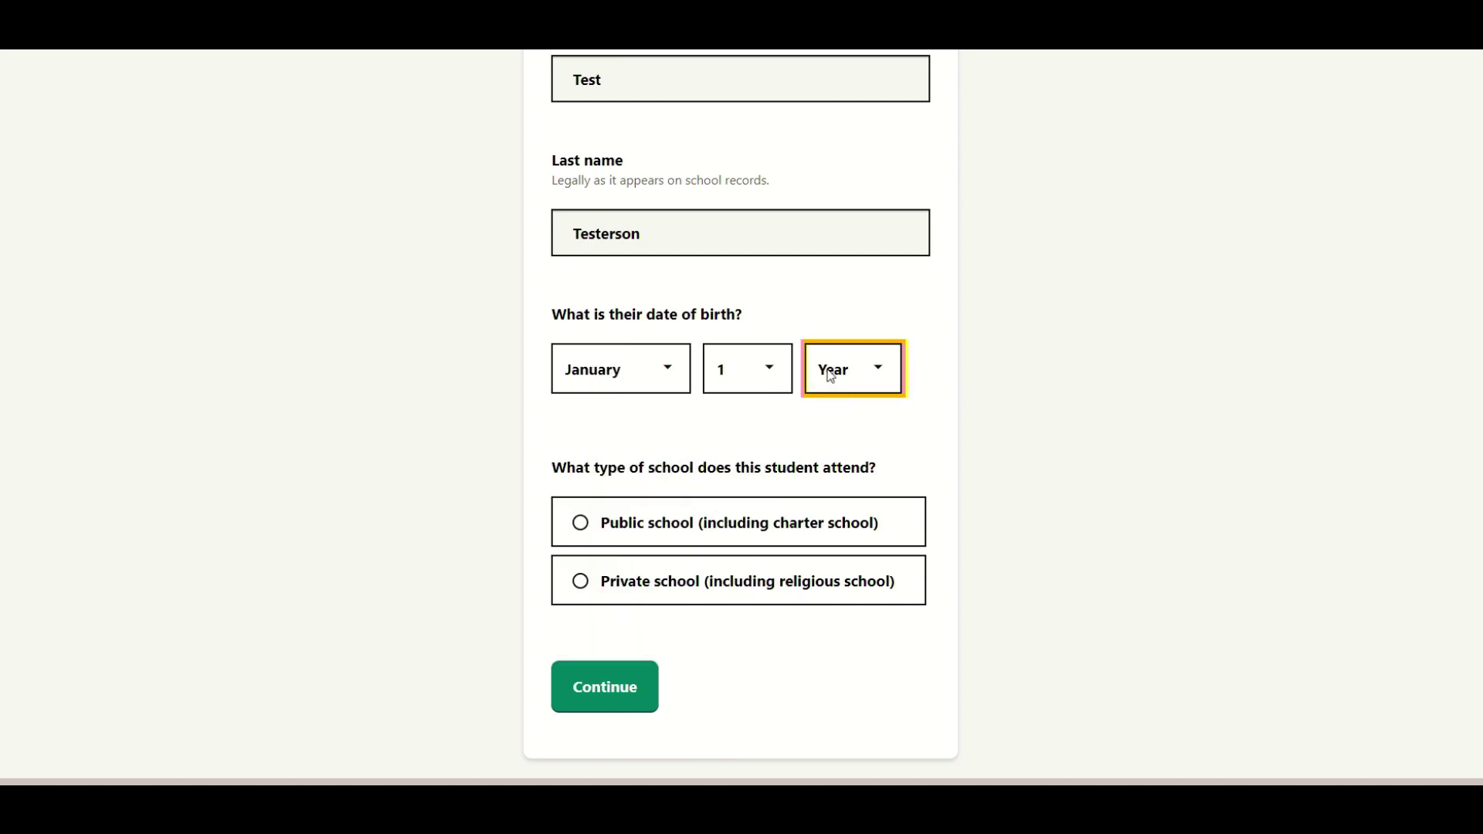
pyautogui.scroll(-2, 841, 455)
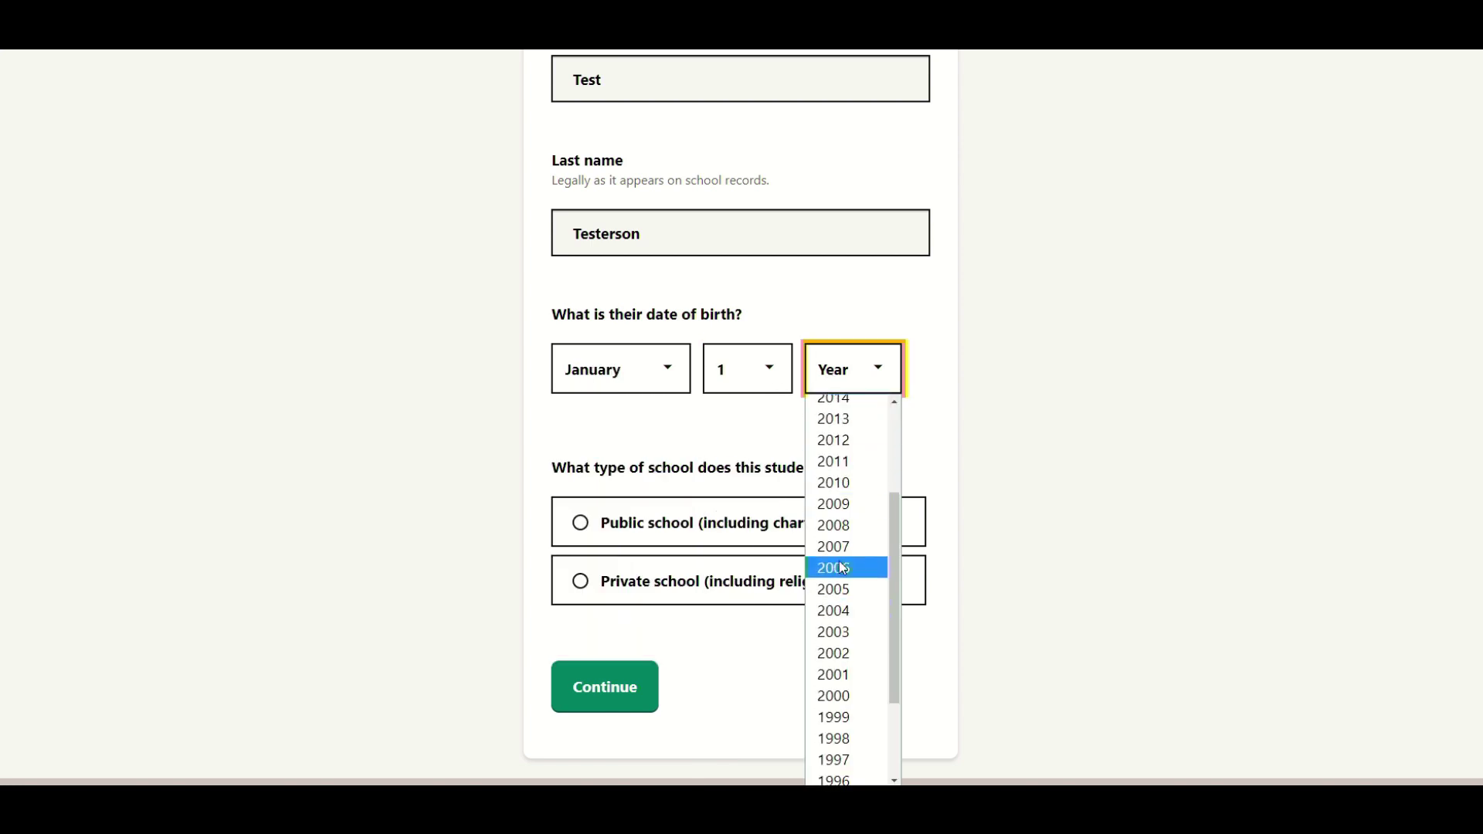
pyautogui.click(841, 482)
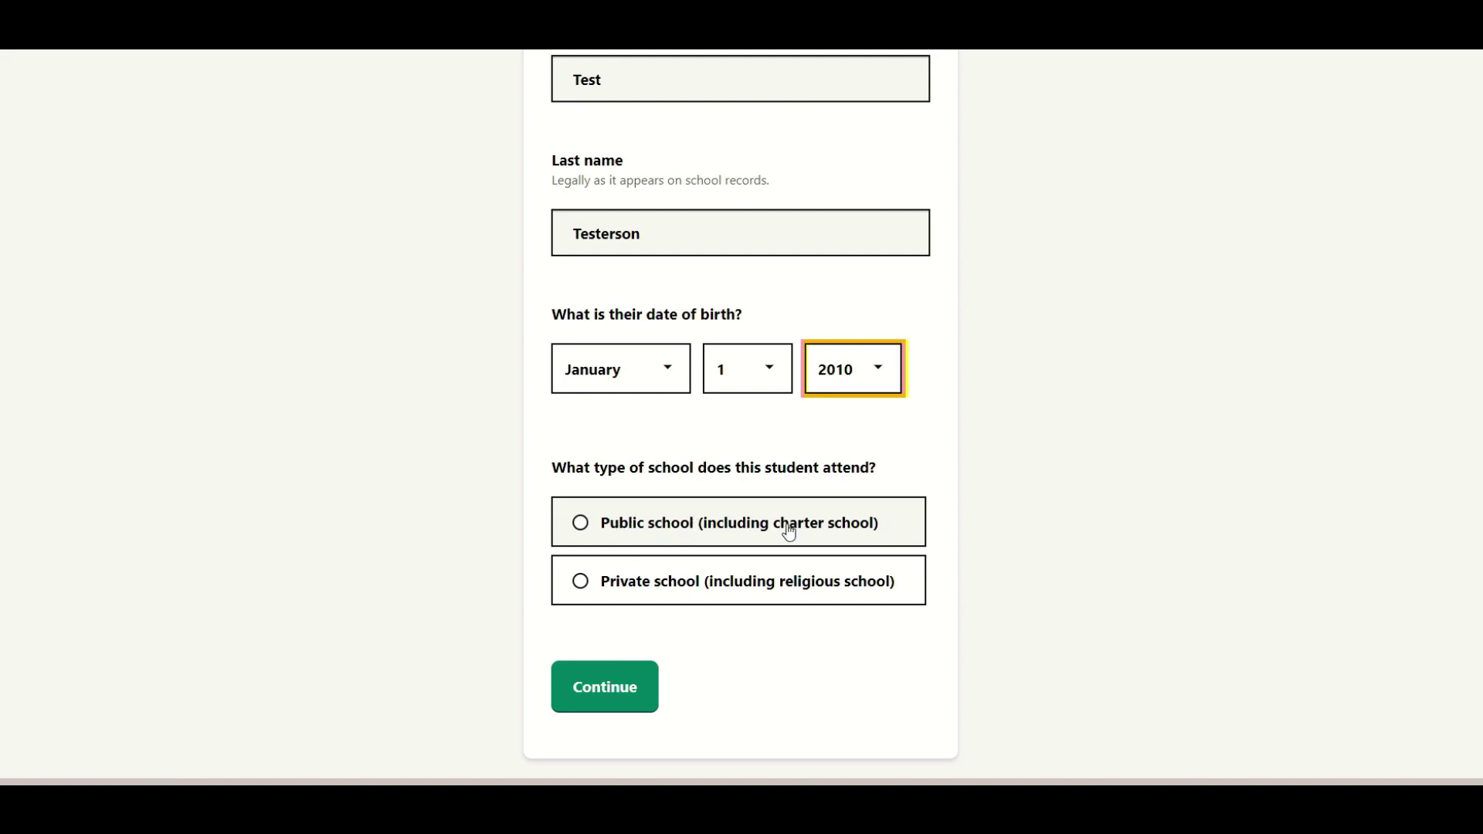
pyautogui.click(649, 528)
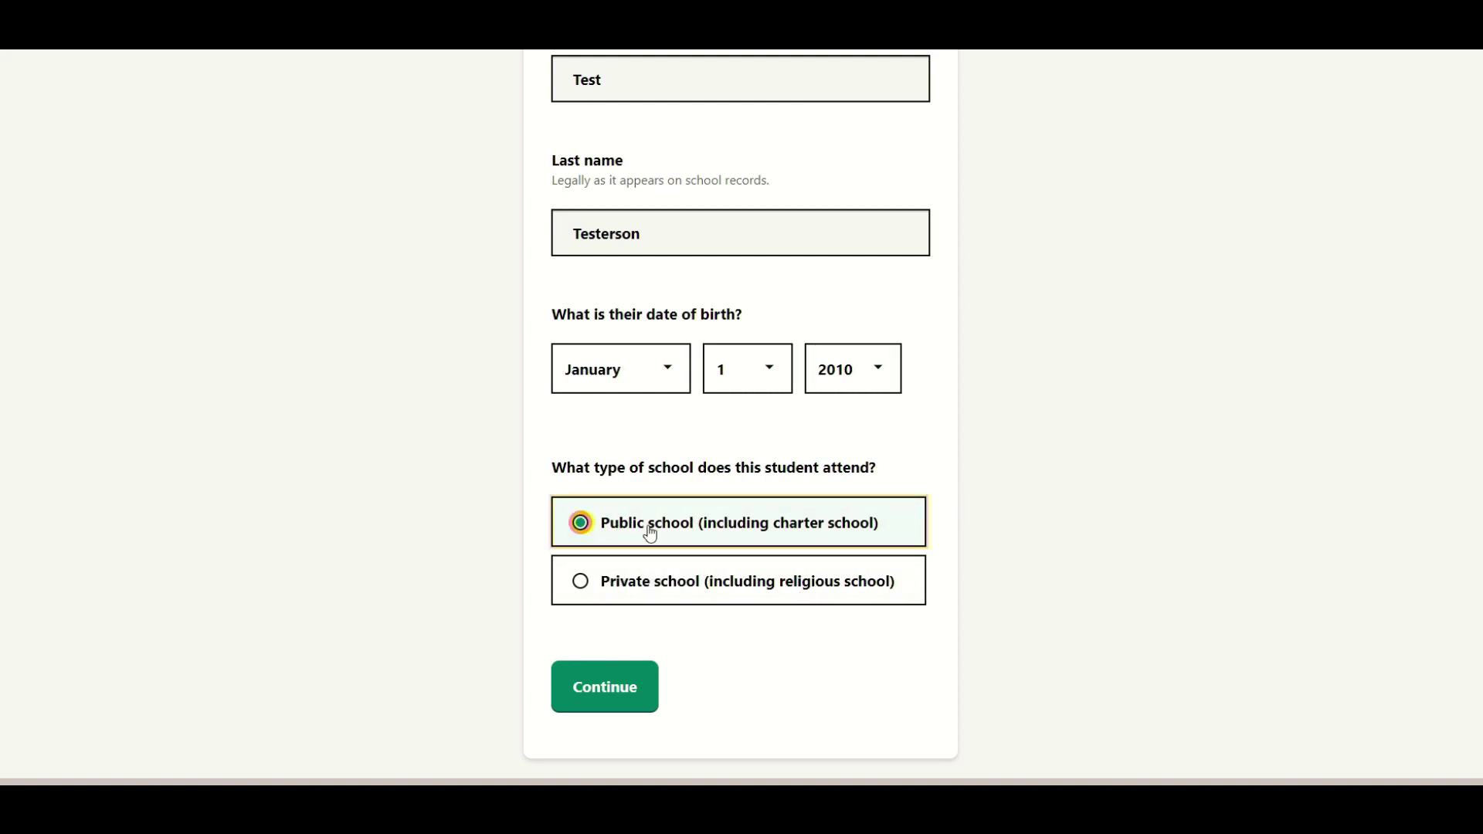
pyautogui.click(626, 681)
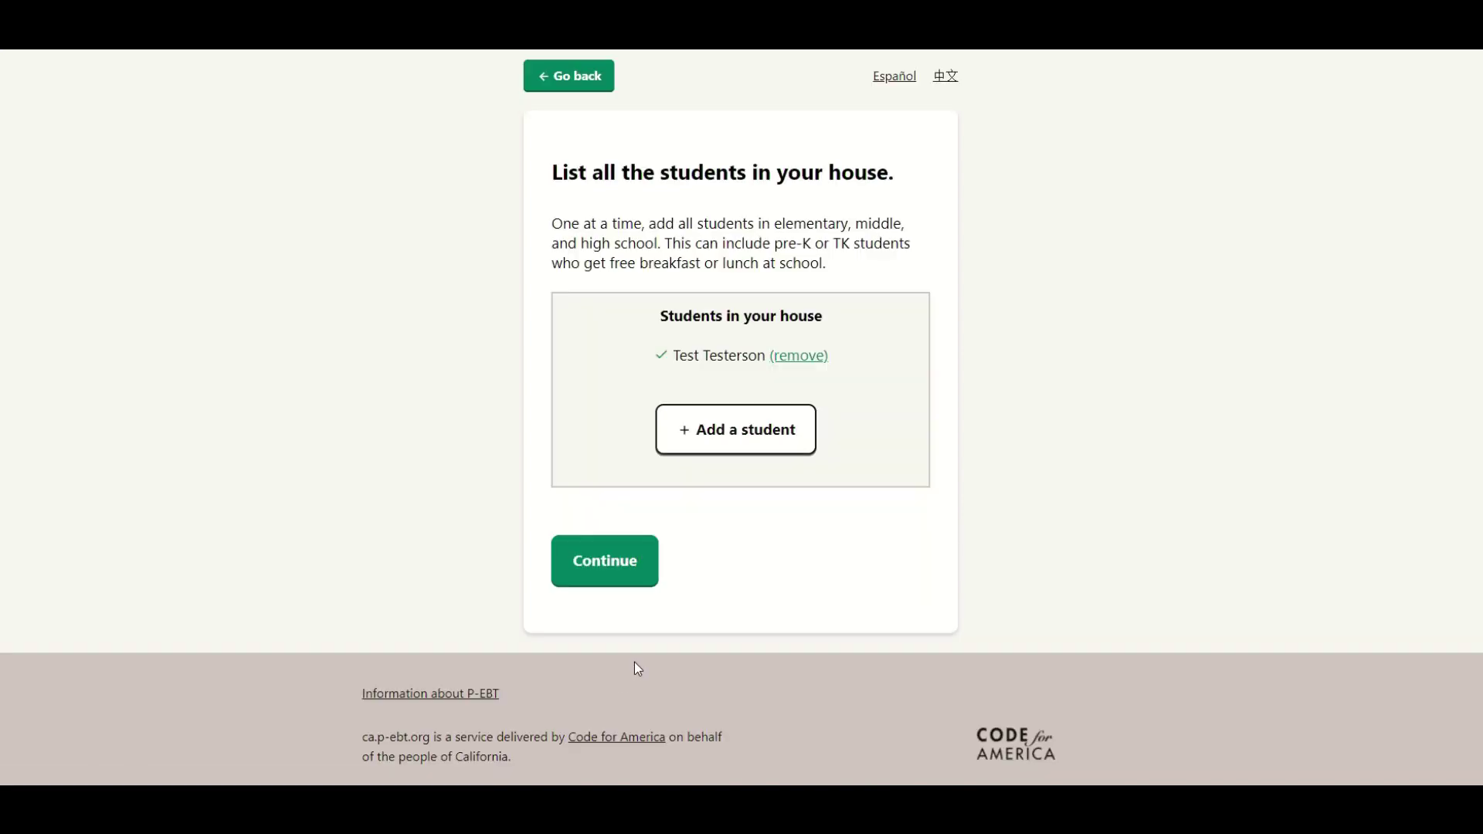
pyautogui.click(618, 566)
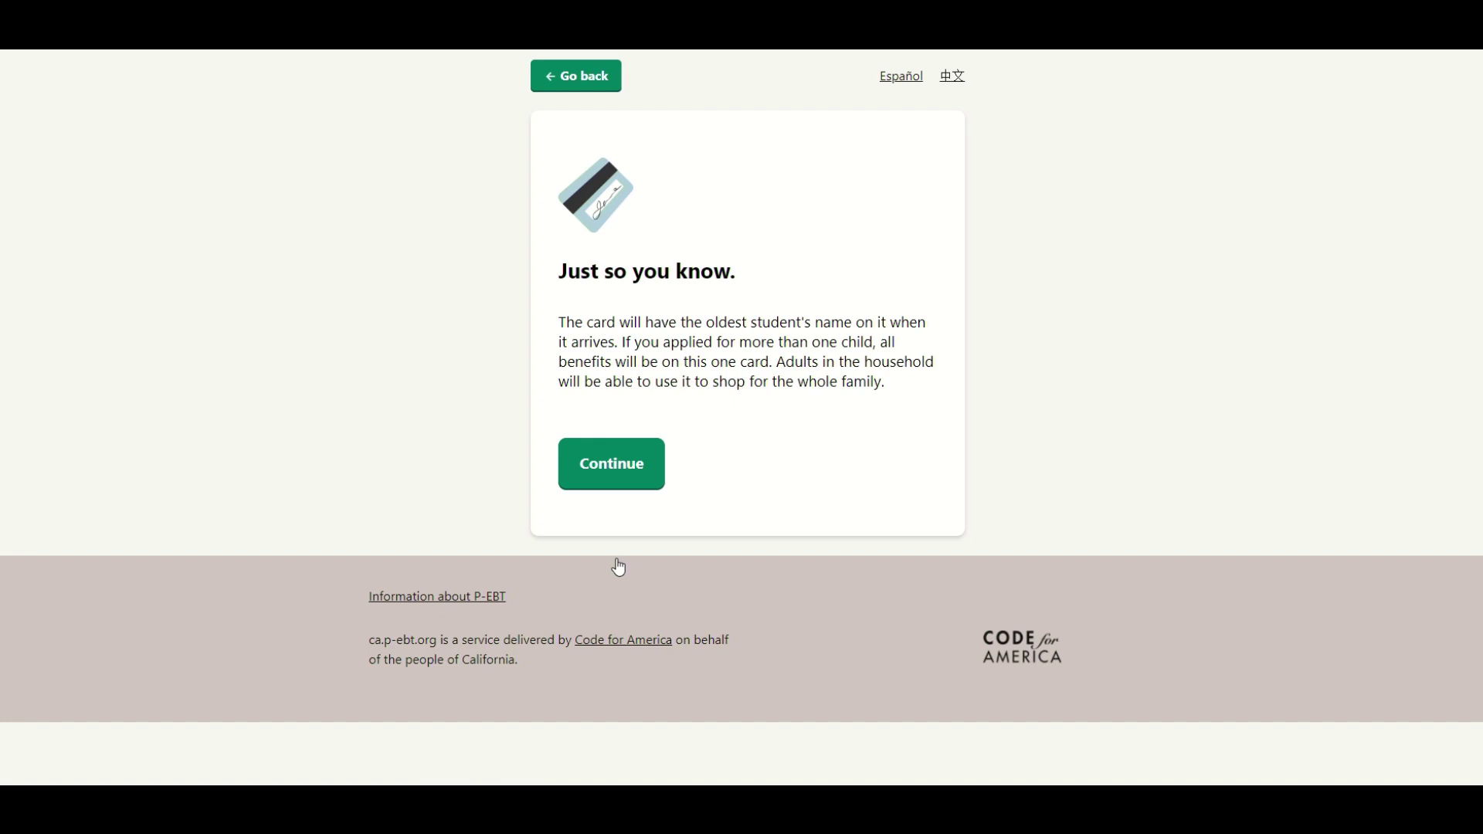
# Step: Return to the student list and continue to the 'Just so you know' card notice
pyautogui.click(581, 84)
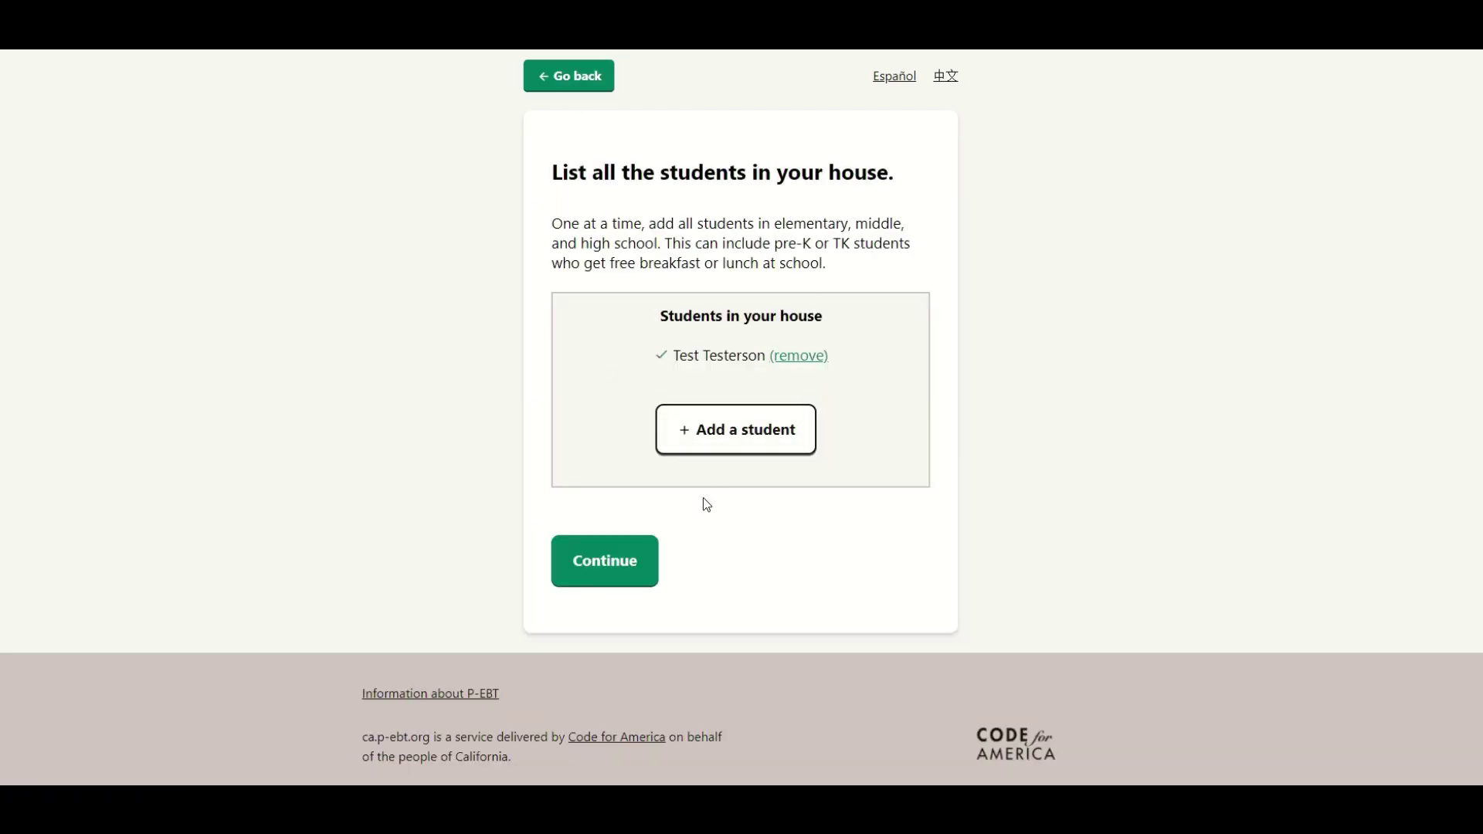
pyautogui.click(616, 560)
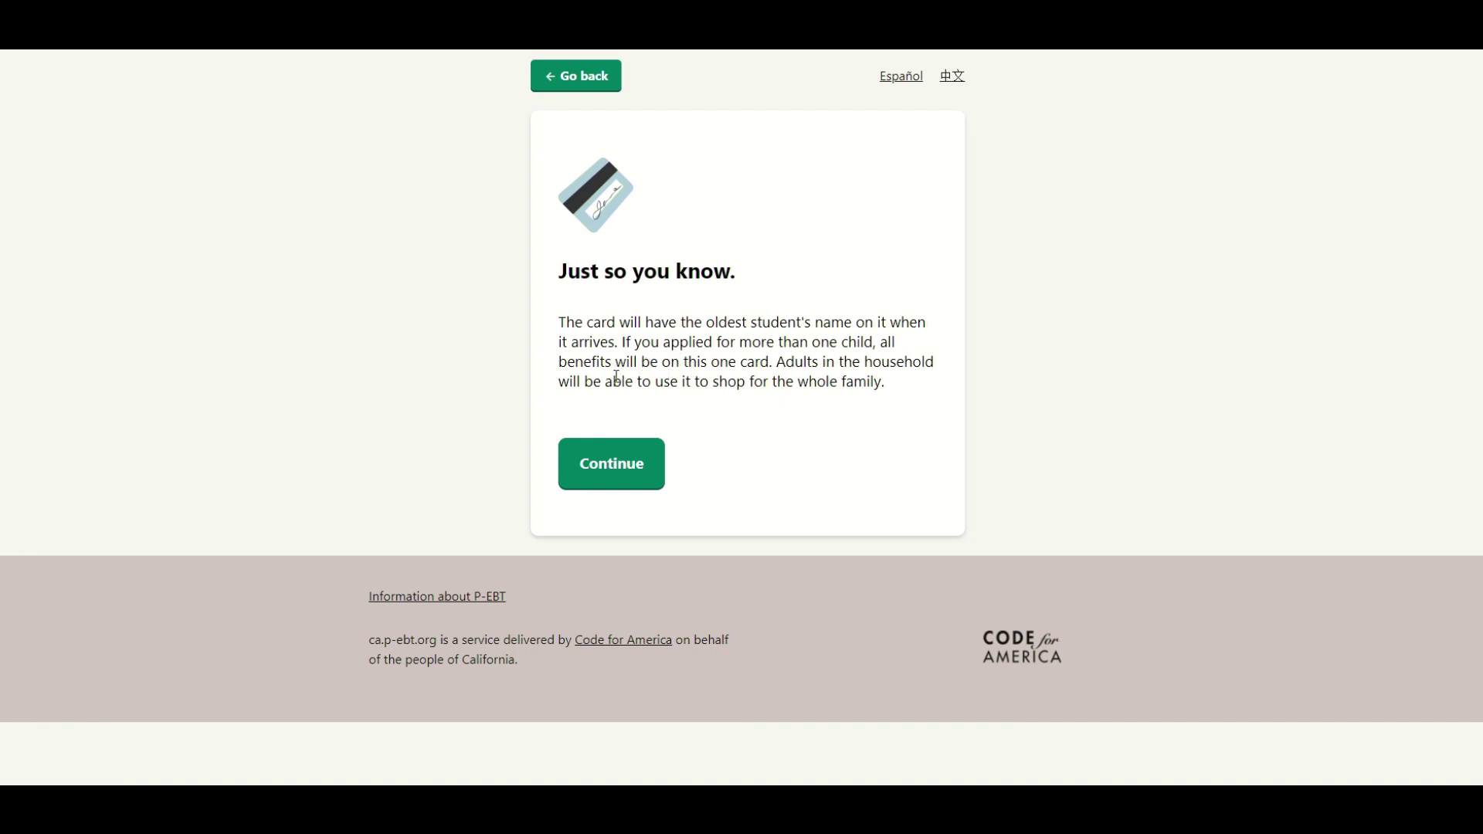
# Step: Fill in the school's street address, unit, city and ZIP code
pyautogui.click(612, 462)
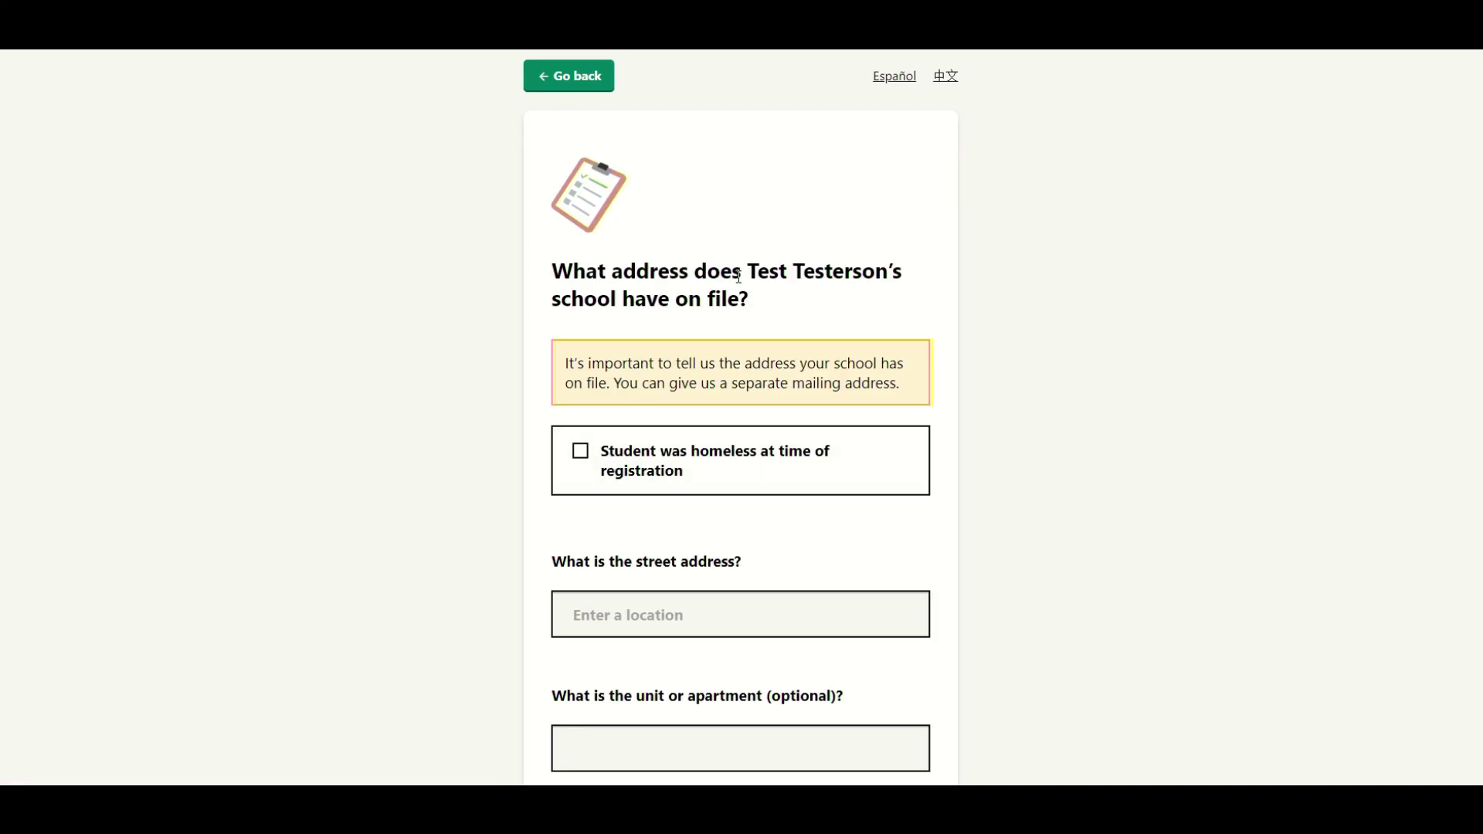
pyautogui.scroll(-1, 618, 248)
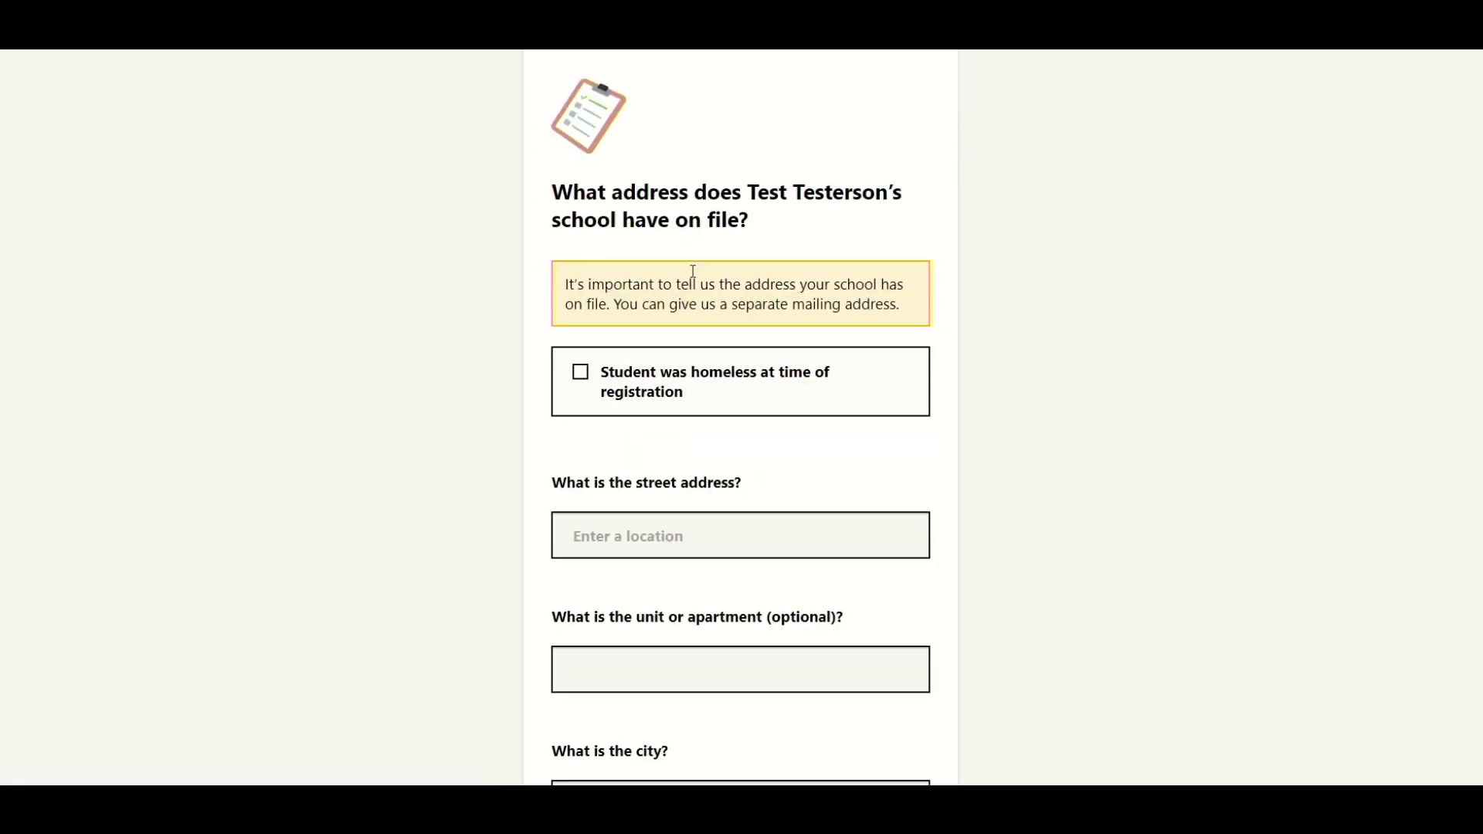
pyautogui.scroll(-1, 688, 337)
pyautogui.scroll(-1, 688, 336)
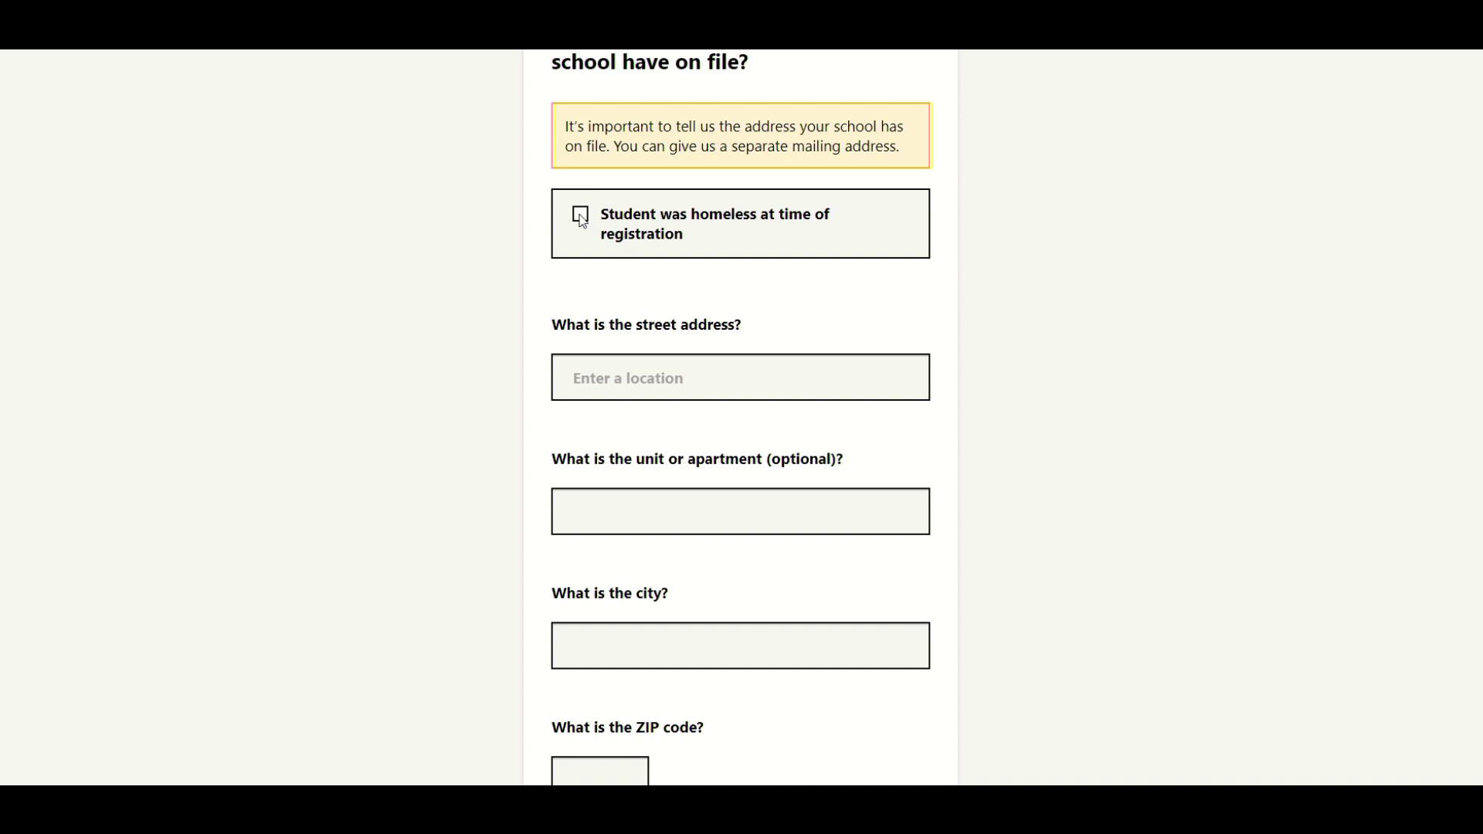
pyautogui.click(615, 377)
pyautogui.write('1')
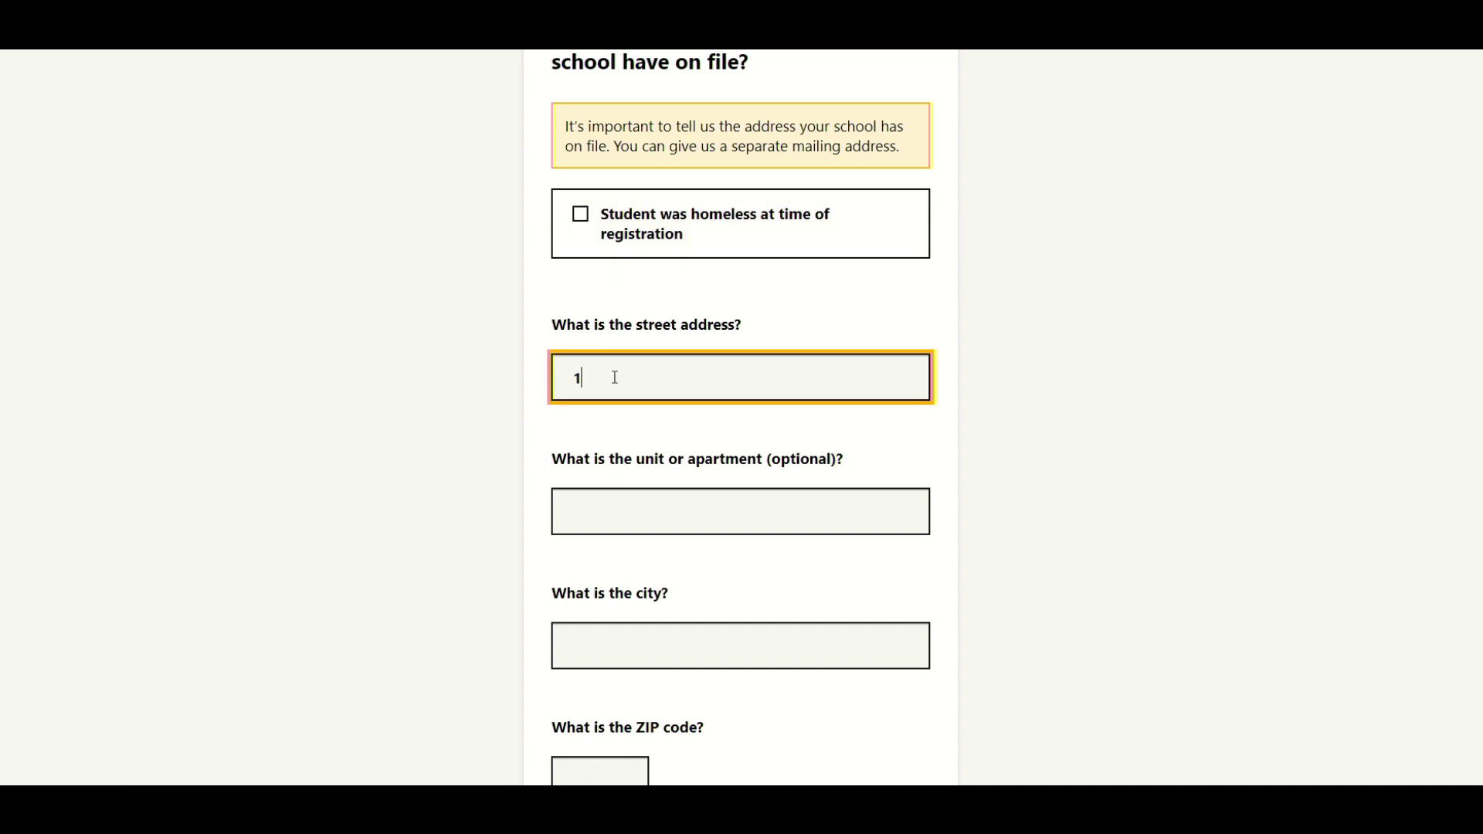
pyautogui.write('123 Test st')
pyautogui.press('Tab')
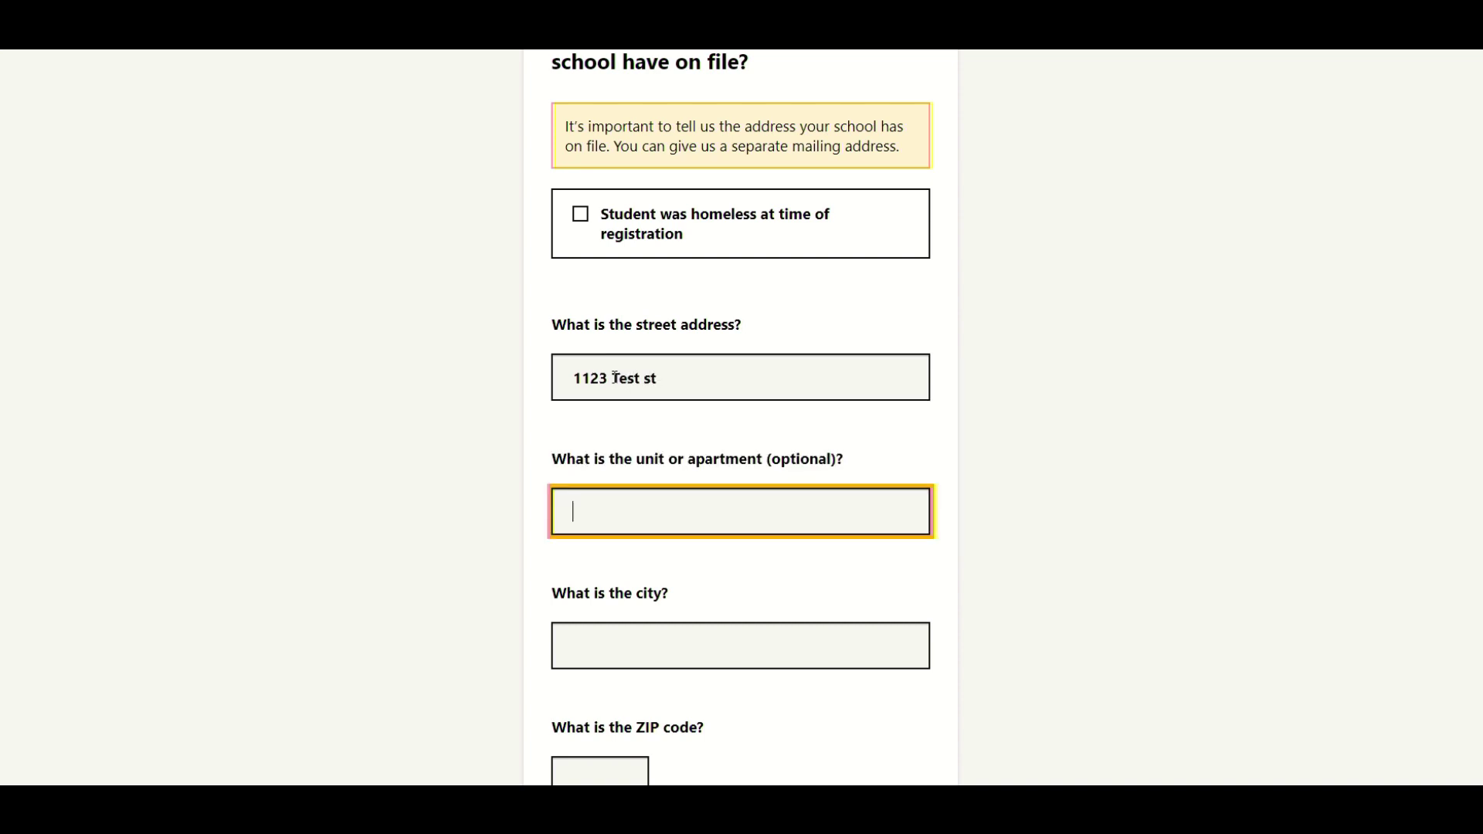
pyautogui.write('Apt 1')
pyautogui.press('Tab')
pyautogui.write('Tet')
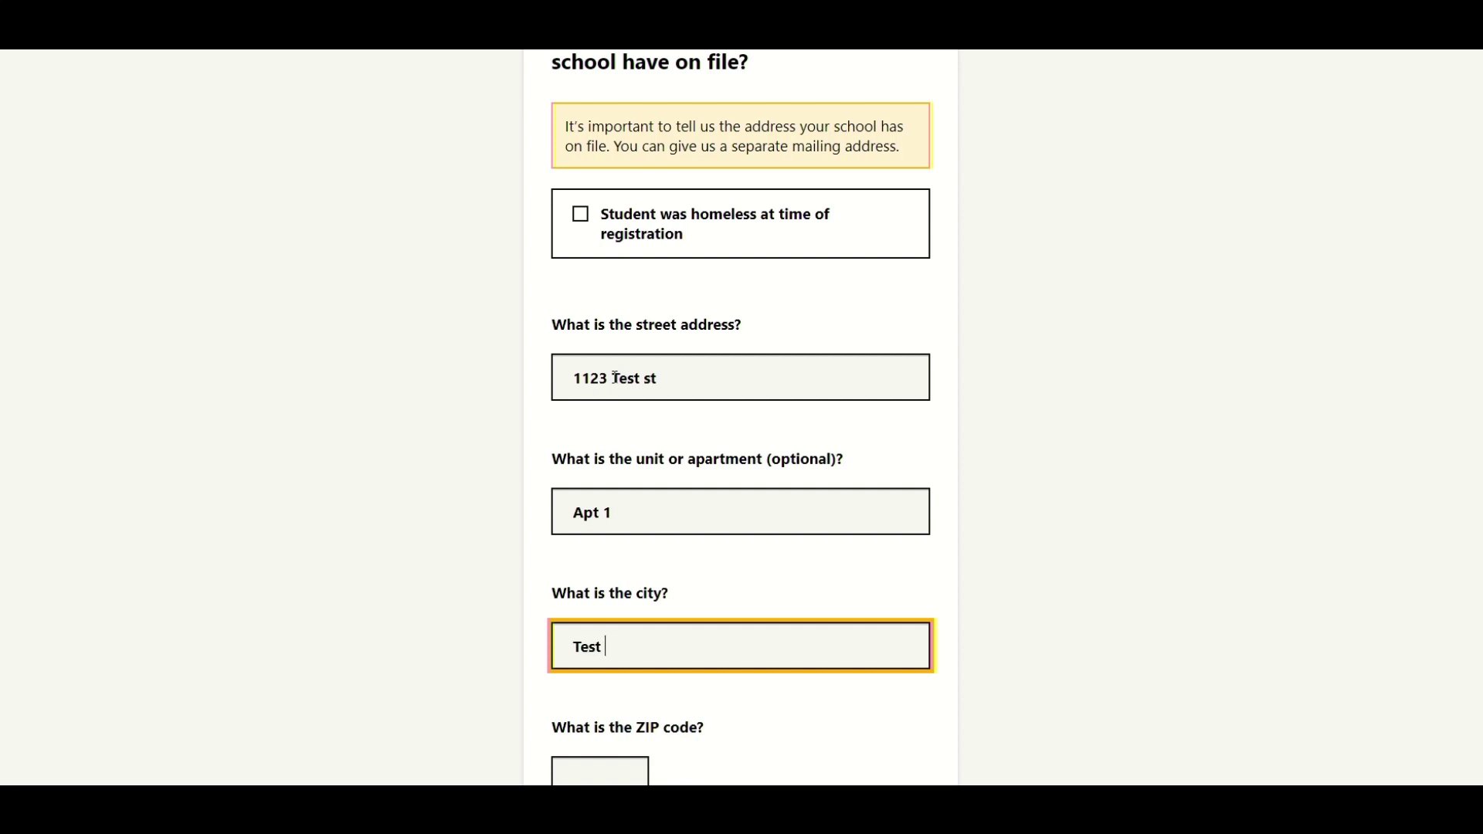
pyautogui.scroll(-4, 615, 378)
pyautogui.click(586, 466)
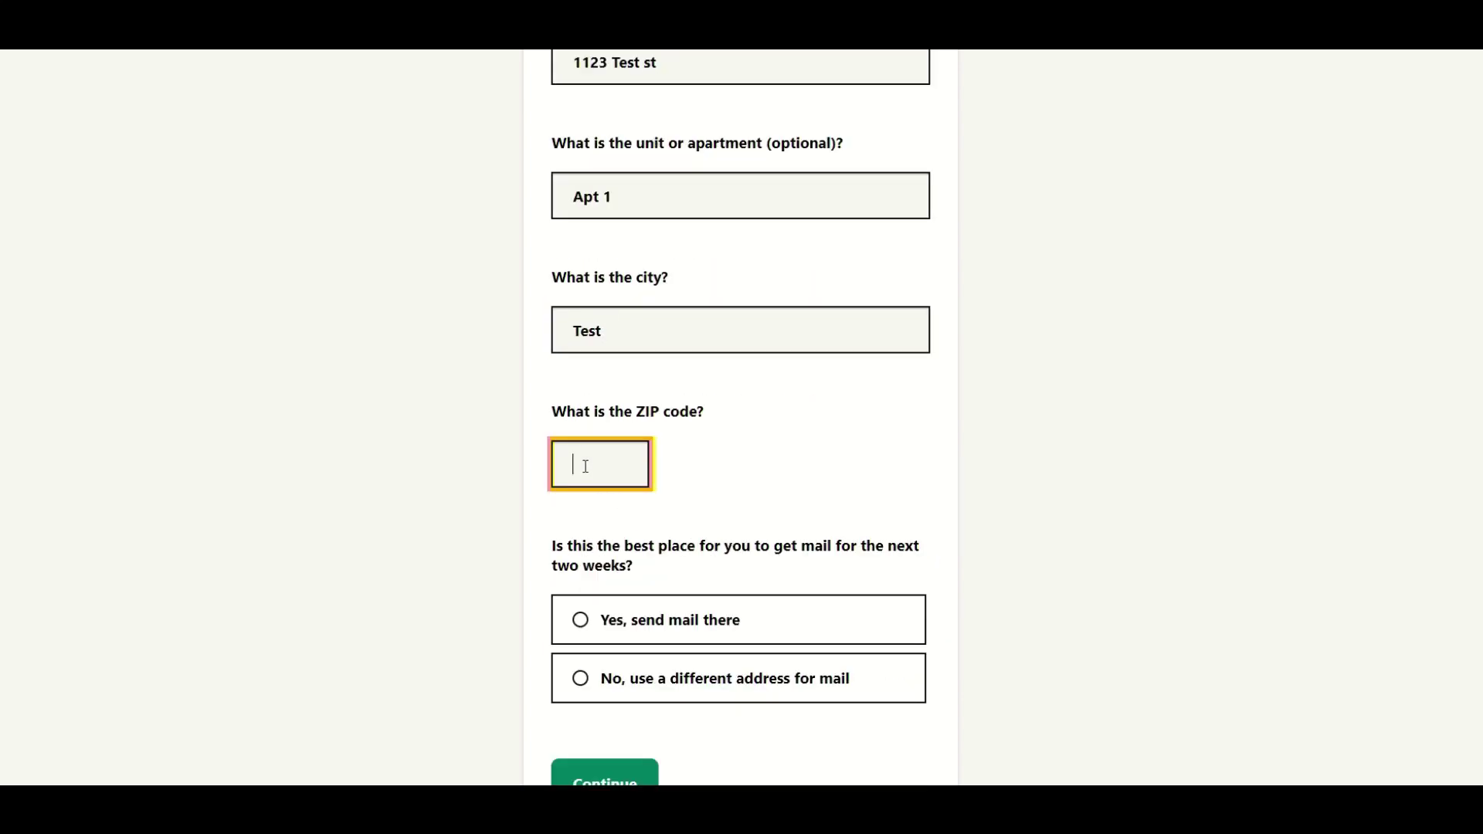
pyautogui.write('91331')
# Step: Correct the city to Los Angeles, choose 'Yes, send mail there', and continue
pyautogui.click(661, 323)
pyautogui.press('BackSpace')
pyautogui.press('BackSpace')
pyautogui.press('BackSpace')
pyautogui.press('BackSpace')
pyautogui.write('Los Angeles')
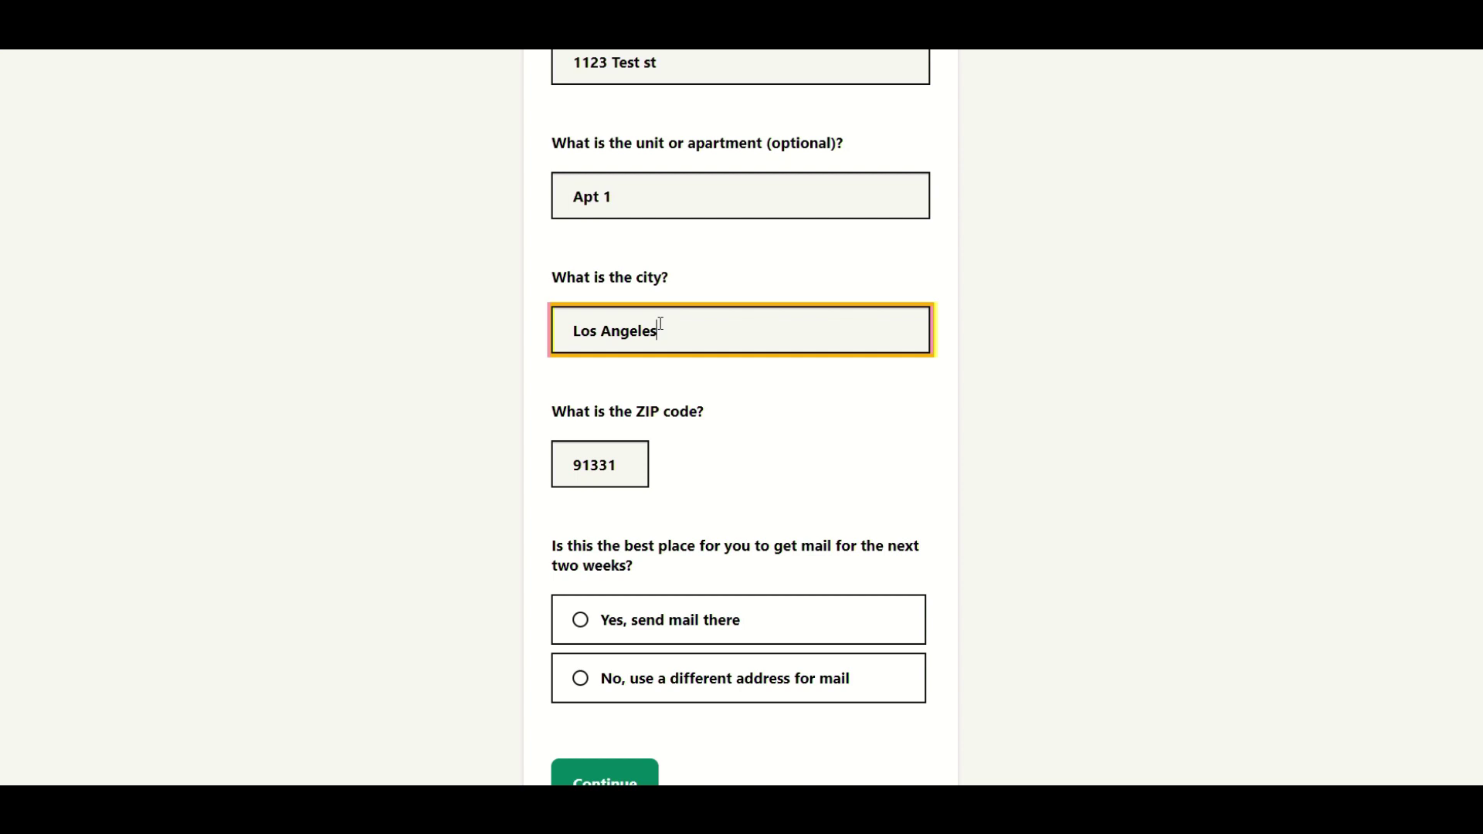
pyautogui.click(765, 439)
pyautogui.scroll(-1, 762, 440)
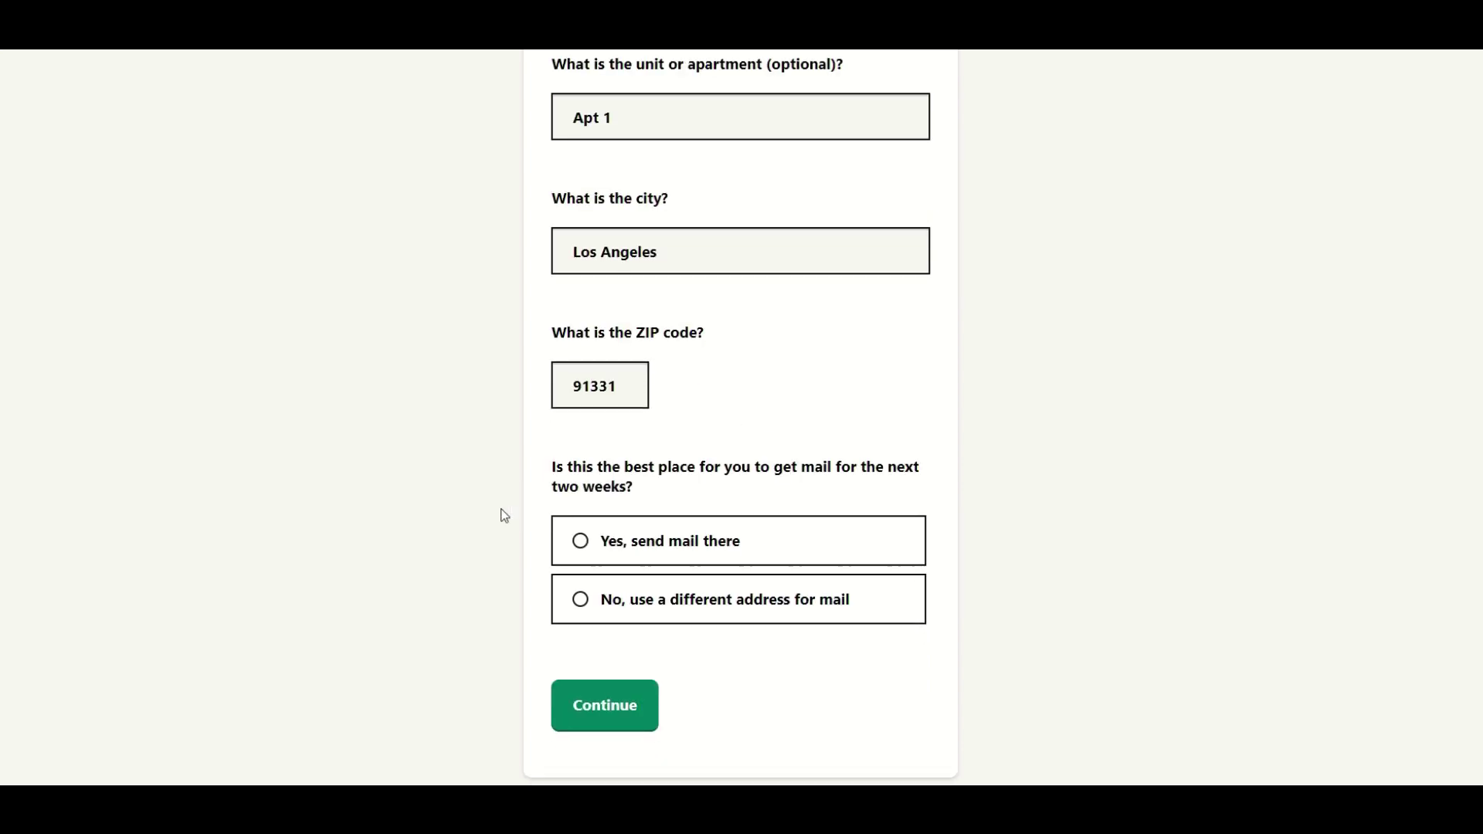
pyautogui.click(582, 542)
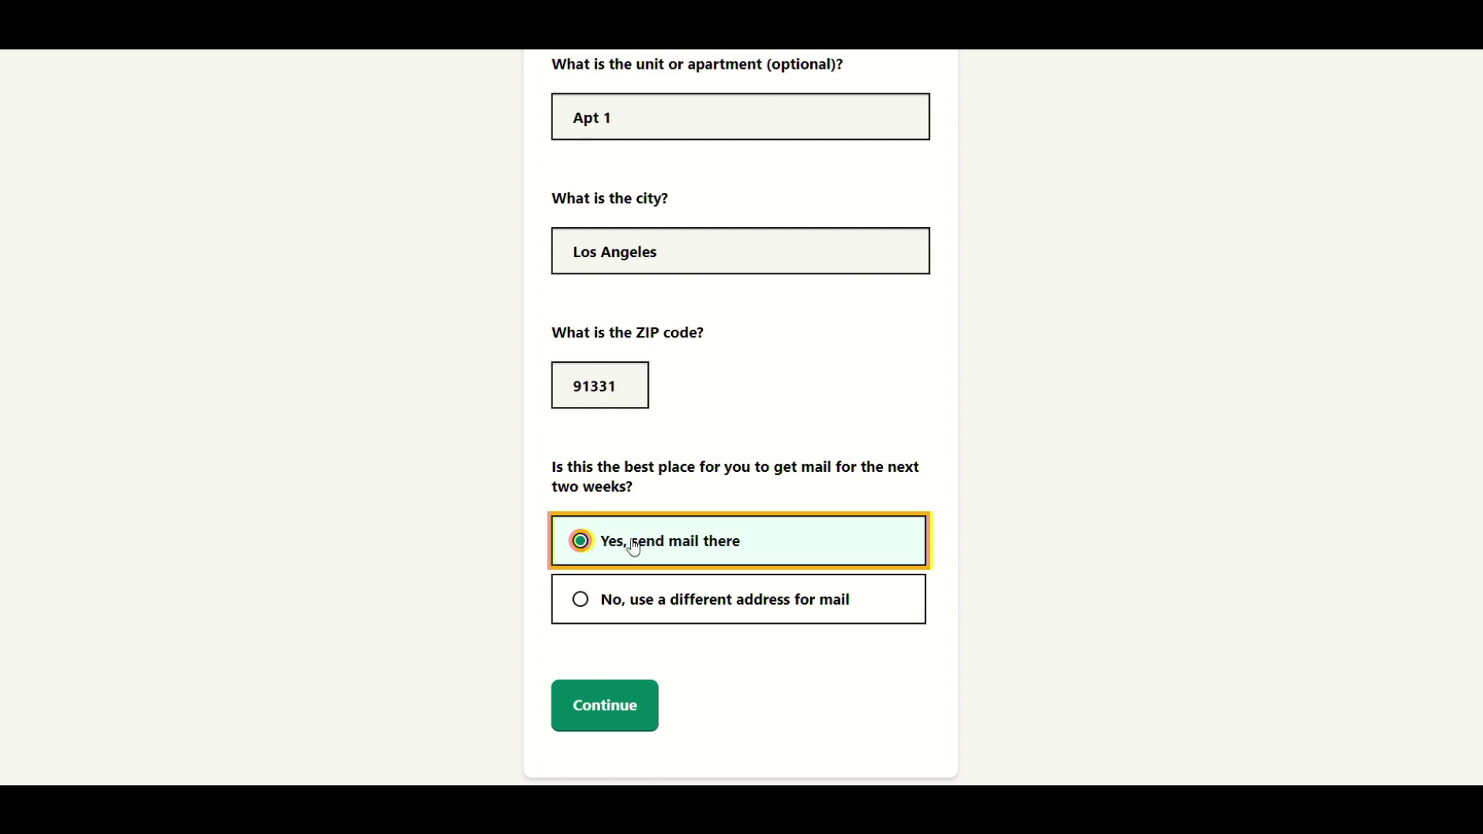
pyautogui.click(583, 600)
pyautogui.scroll(-3, 635, 572)
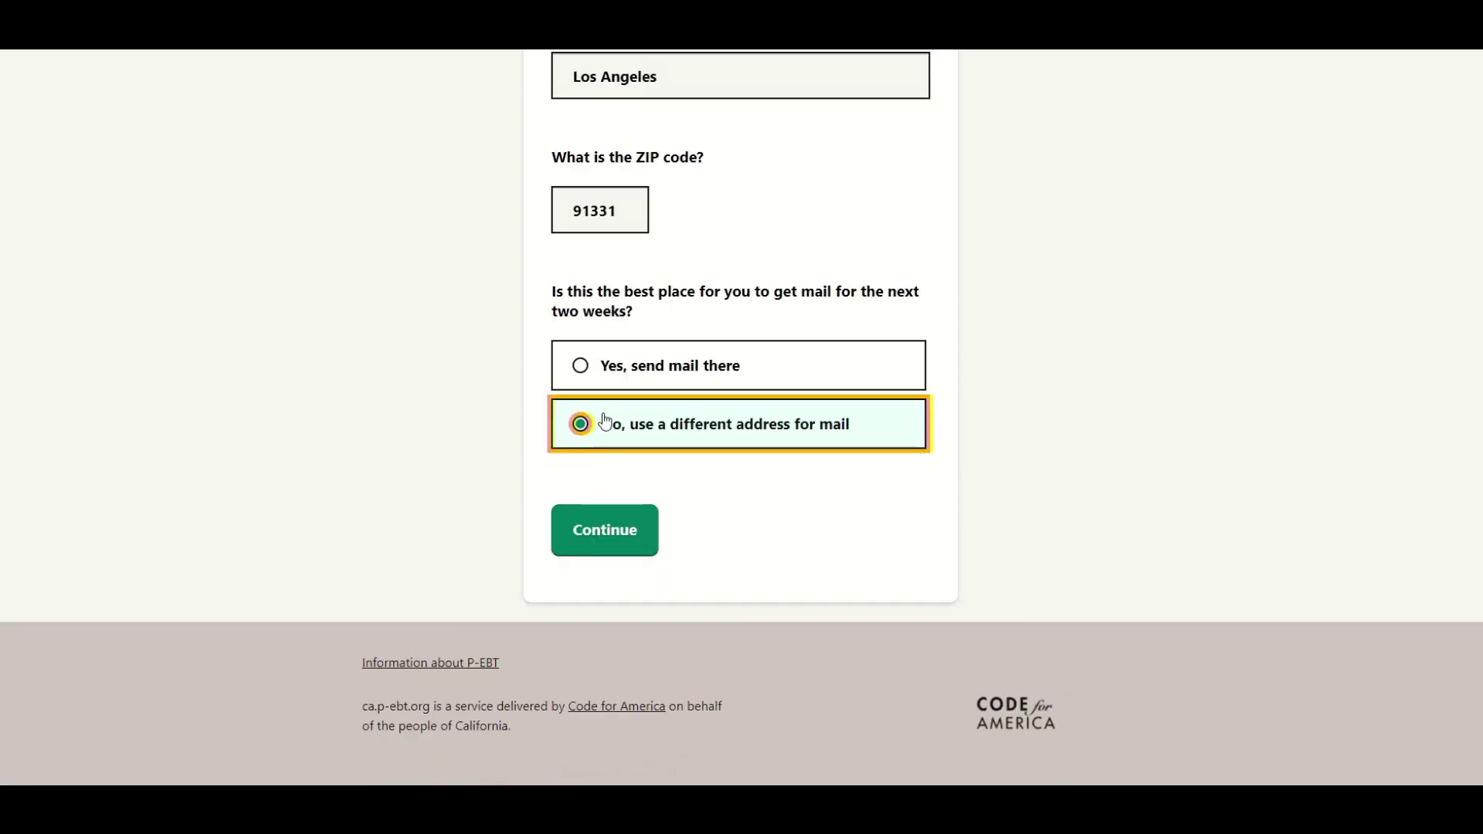
pyautogui.click(619, 366)
pyautogui.scroll(1, 660, 436)
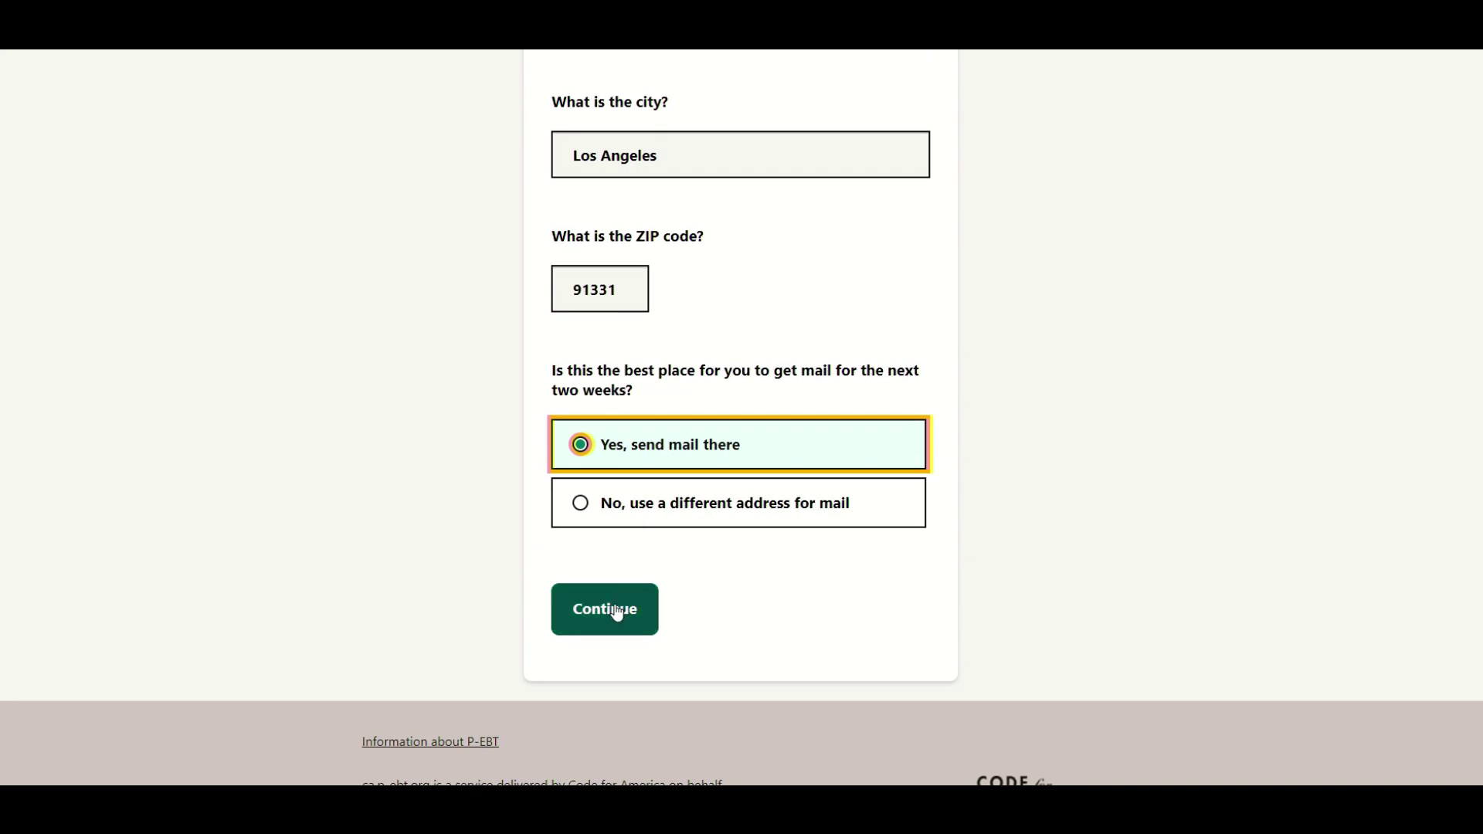
pyautogui.click(617, 613)
# Step: Enter the contact e-mail address, fixing its mistyped ending, and continue
pyautogui.click(650, 419)
pyautogui.write('test@')
pyautogui.write('gmaill.c')
pyautogui.press('BackSpace')
pyautogui.press('BackSpace')
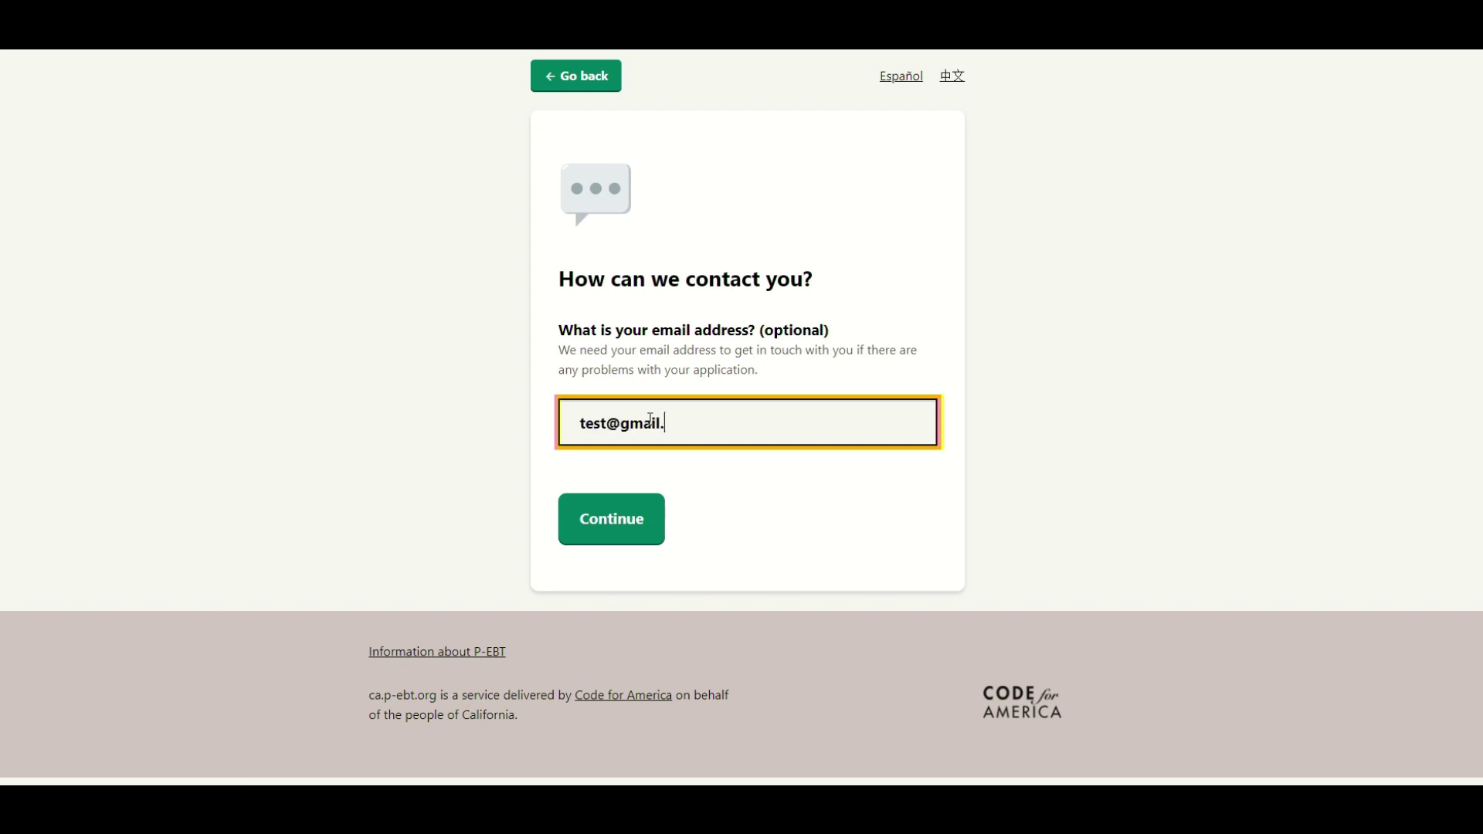
pyautogui.write('com')
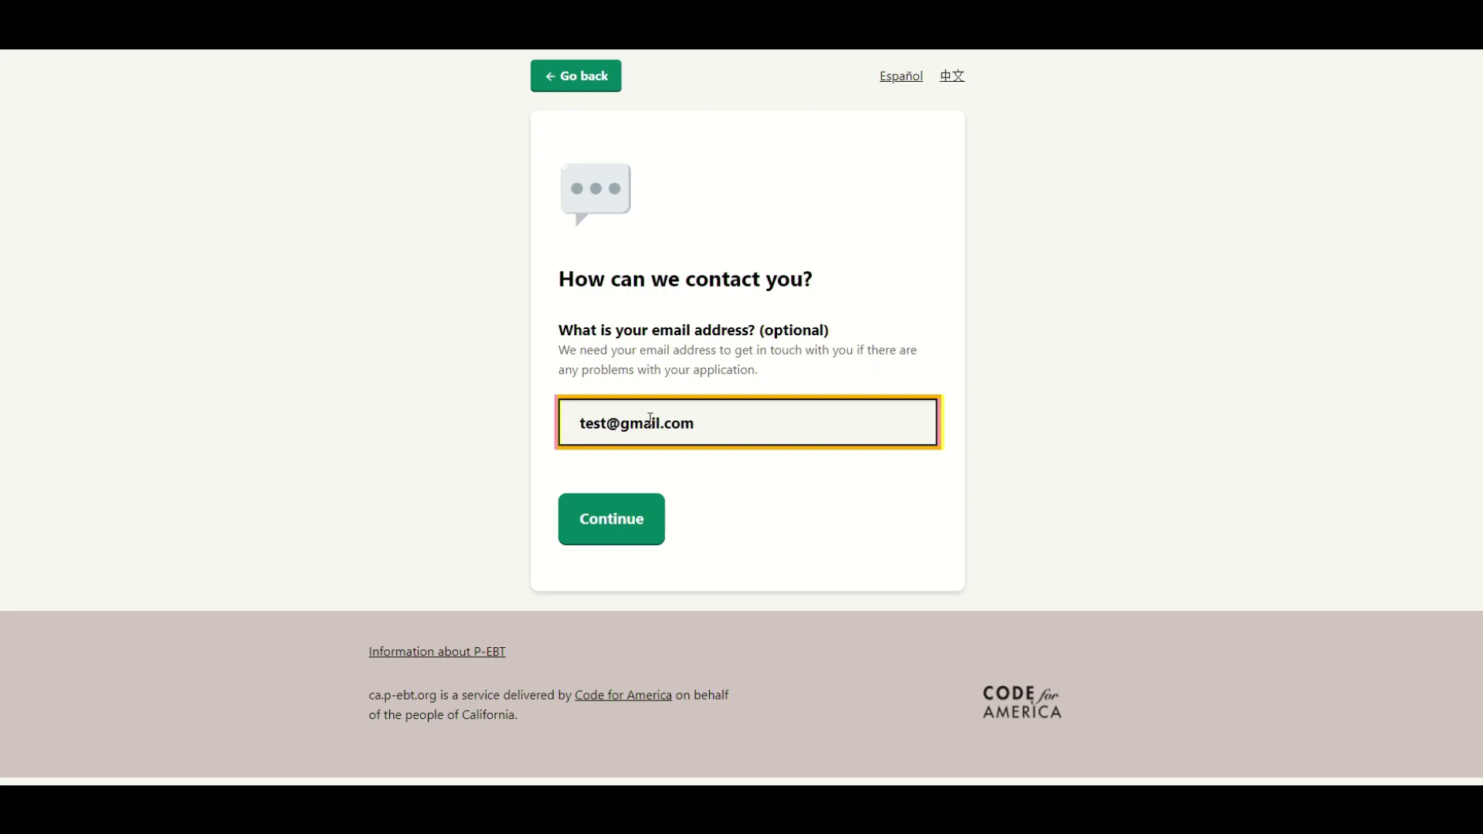
pyautogui.click(576, 523)
# Step: Type the guardian's full legal name as the signature and submit the application
pyautogui.click(610, 419)
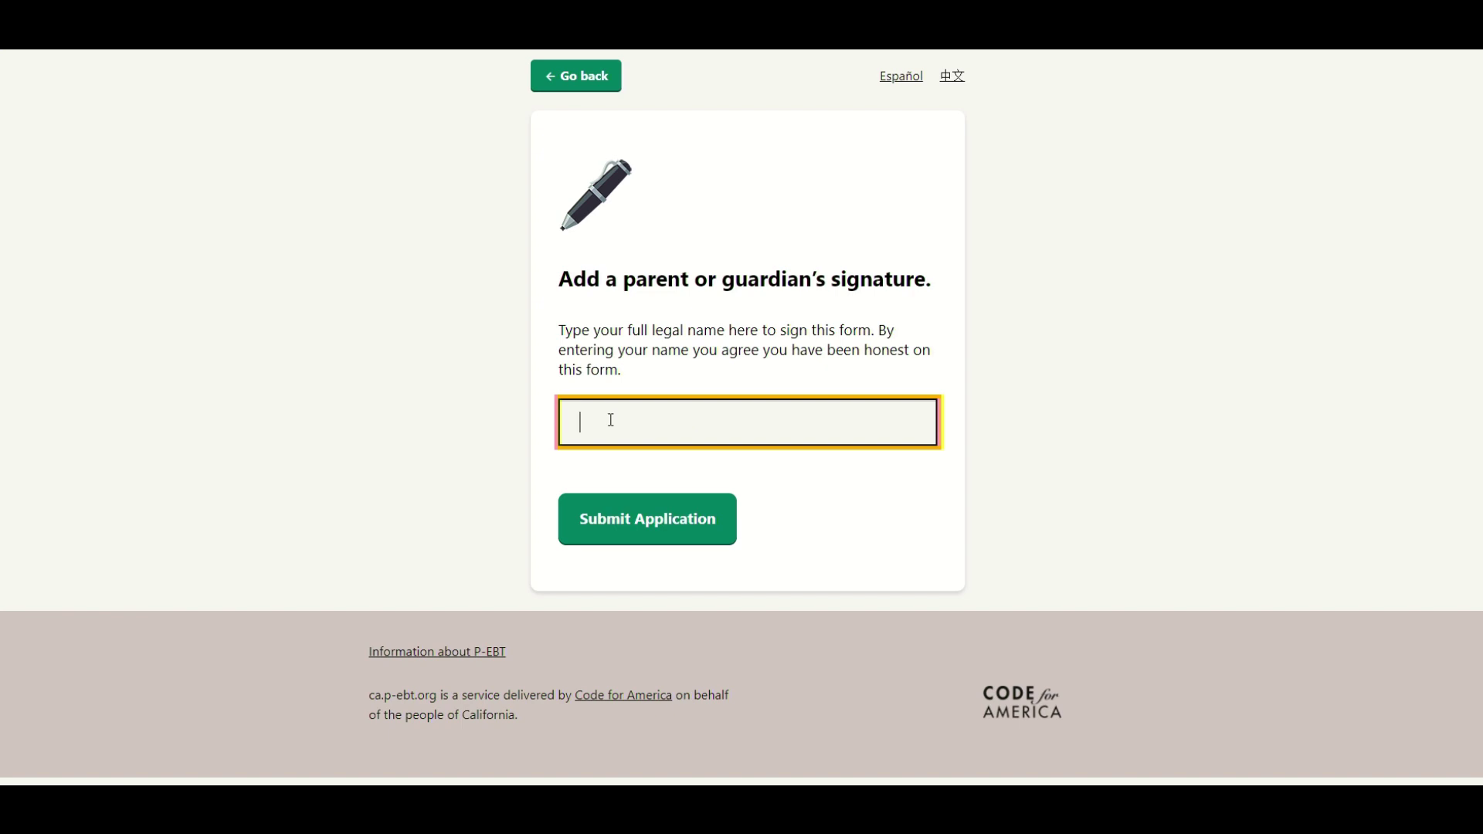
pyautogui.write('Test Signature')
pyautogui.click(639, 526)
pyautogui.scroll(-5, 725, 378)
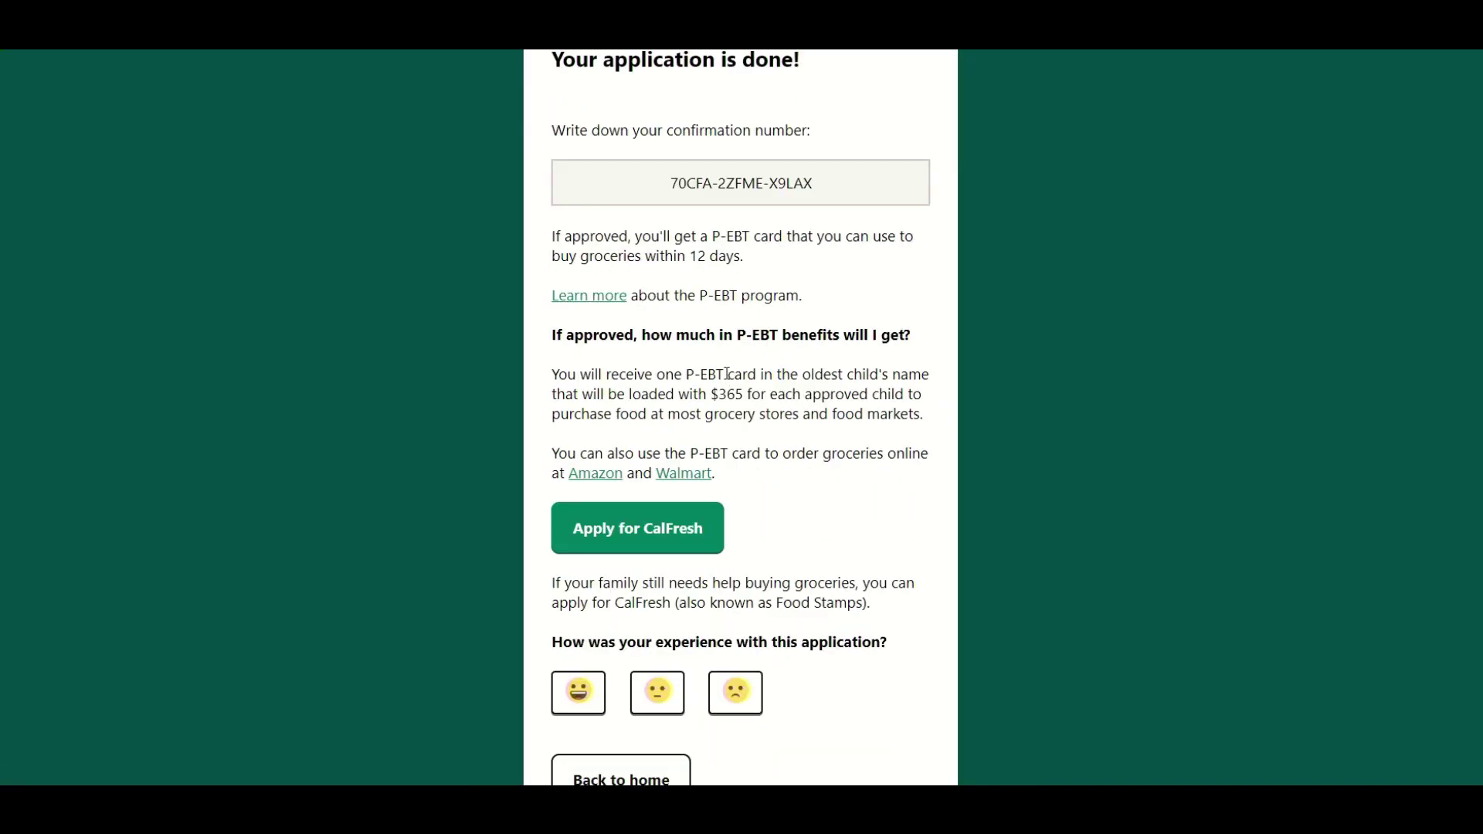
pyautogui.scroll(2, 726, 373)
pyautogui.scroll(2, 726, 373)
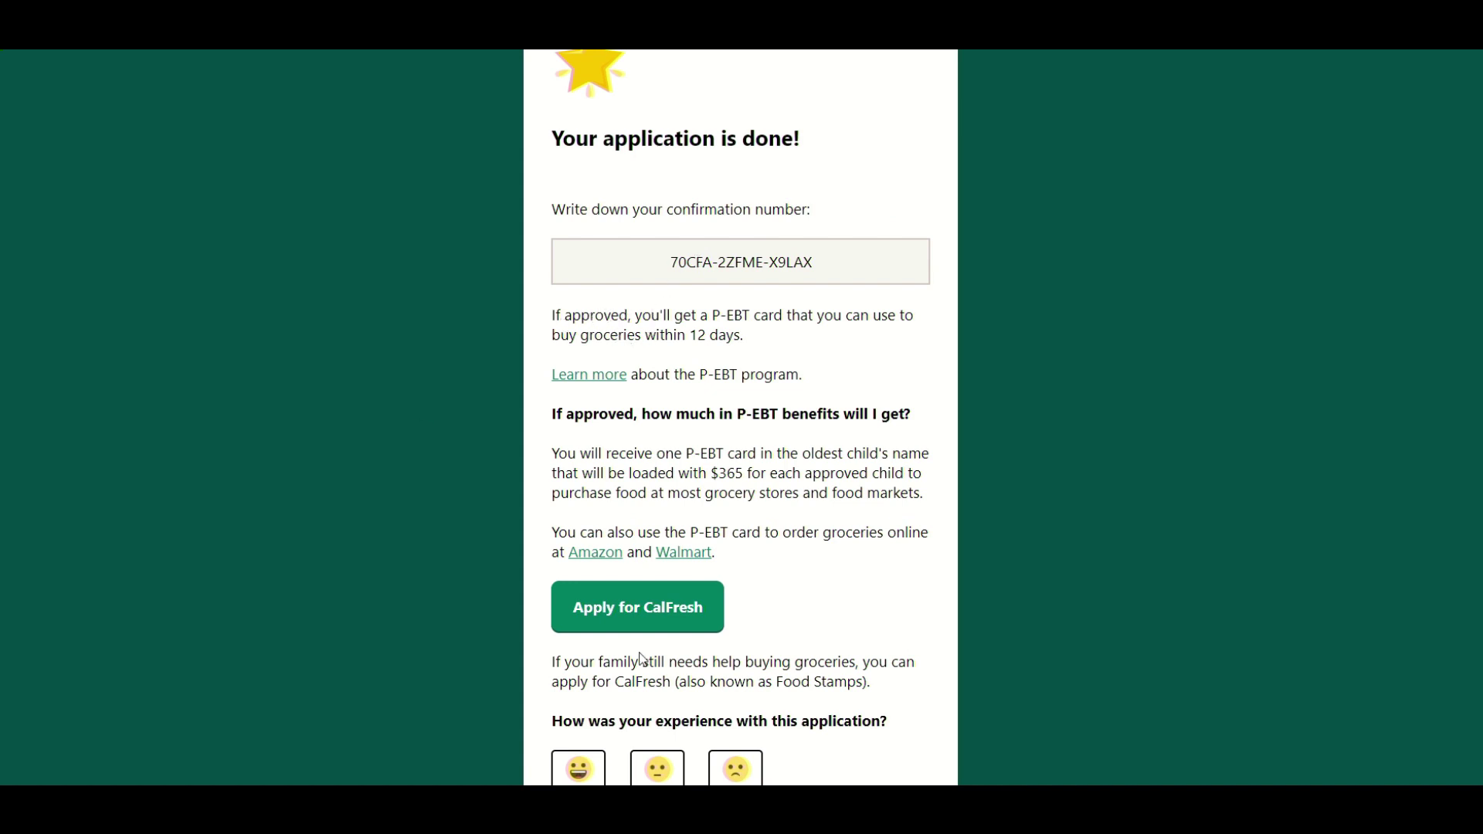
pyautogui.scroll(-1, 705, 432)
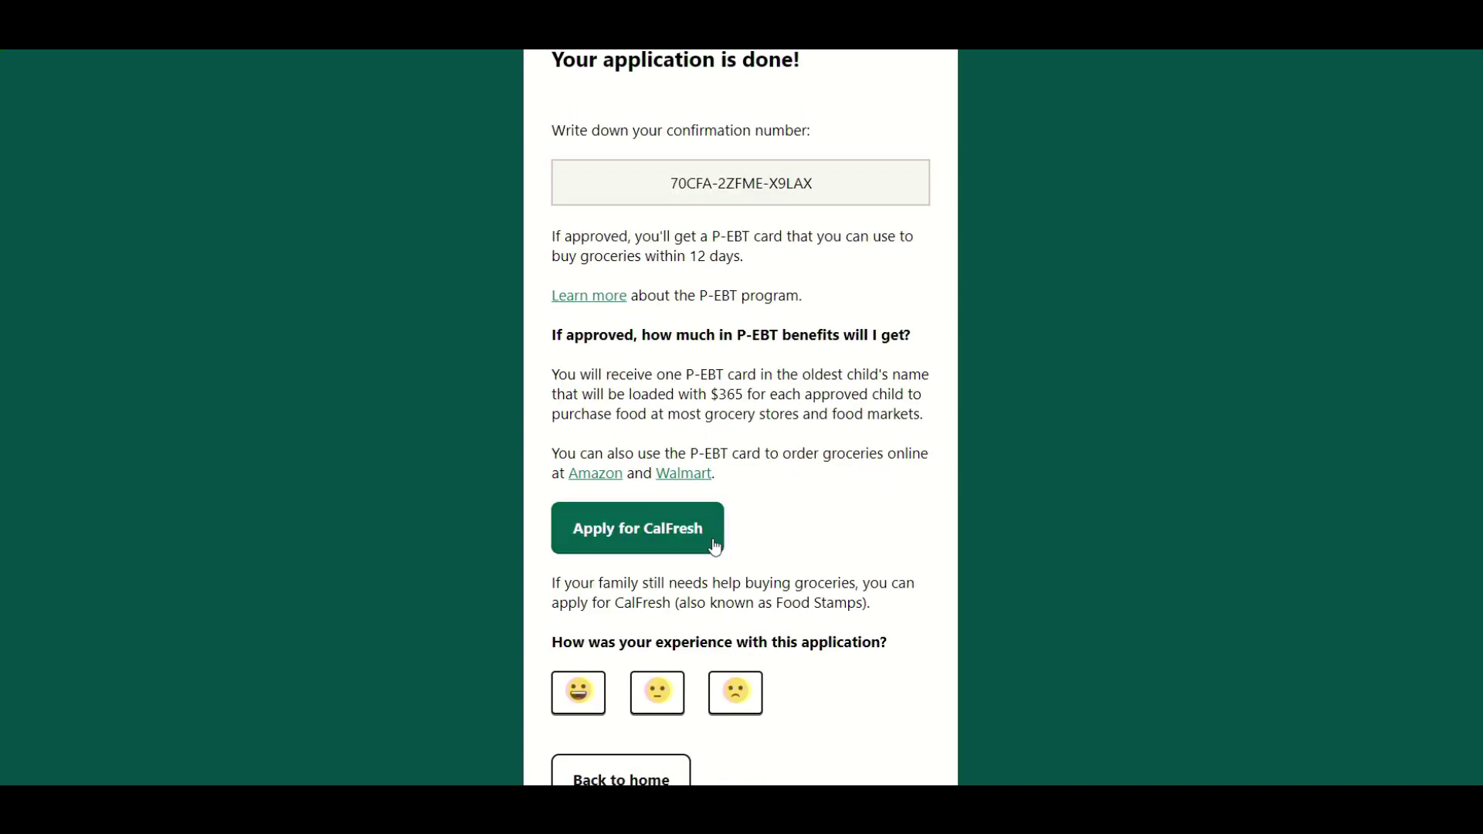
pyautogui.scroll(-3, 798, 538)
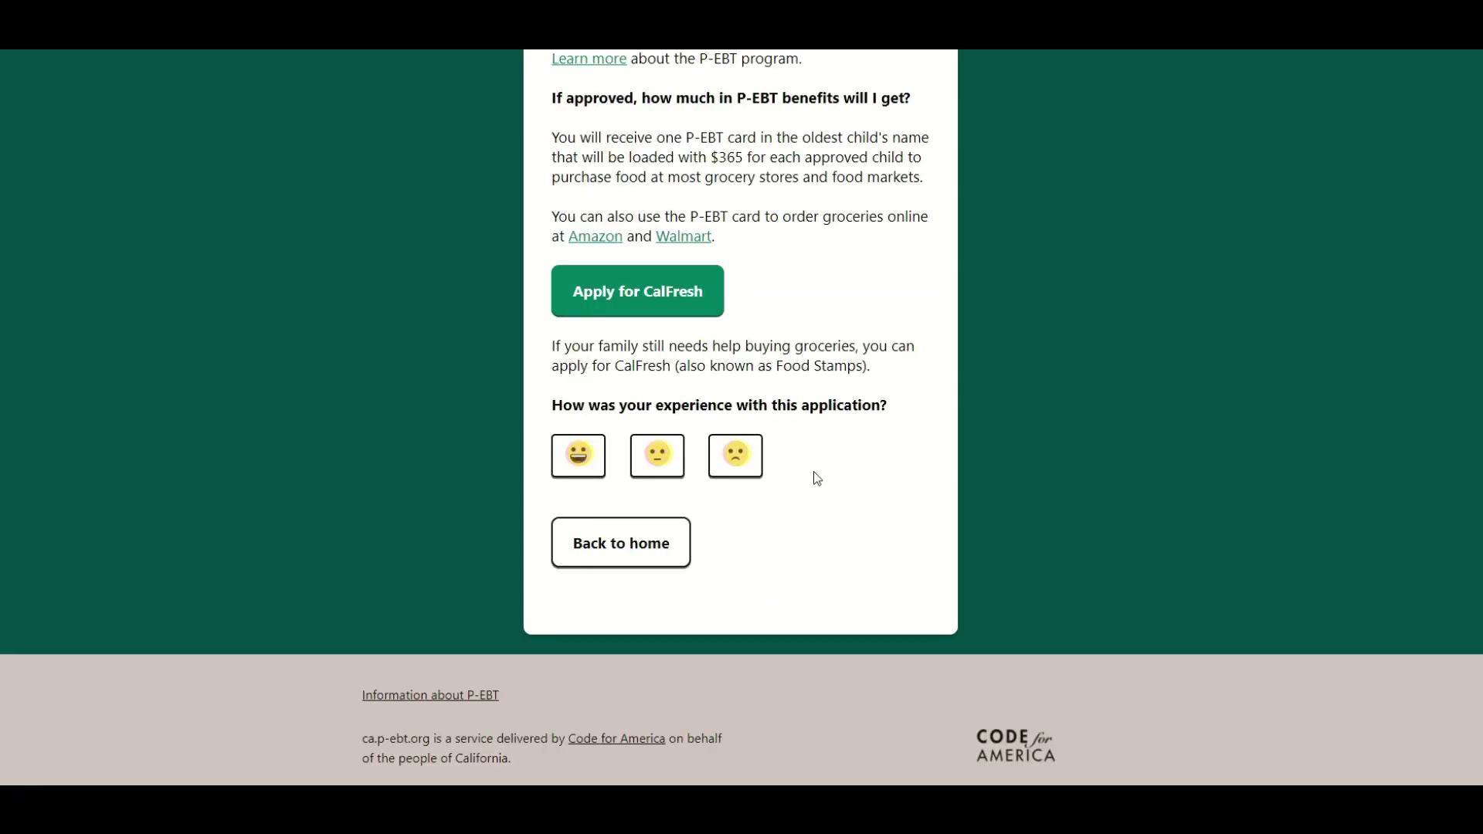
pyautogui.scroll(2, 813, 472)
pyautogui.scroll(2, 725, 410)
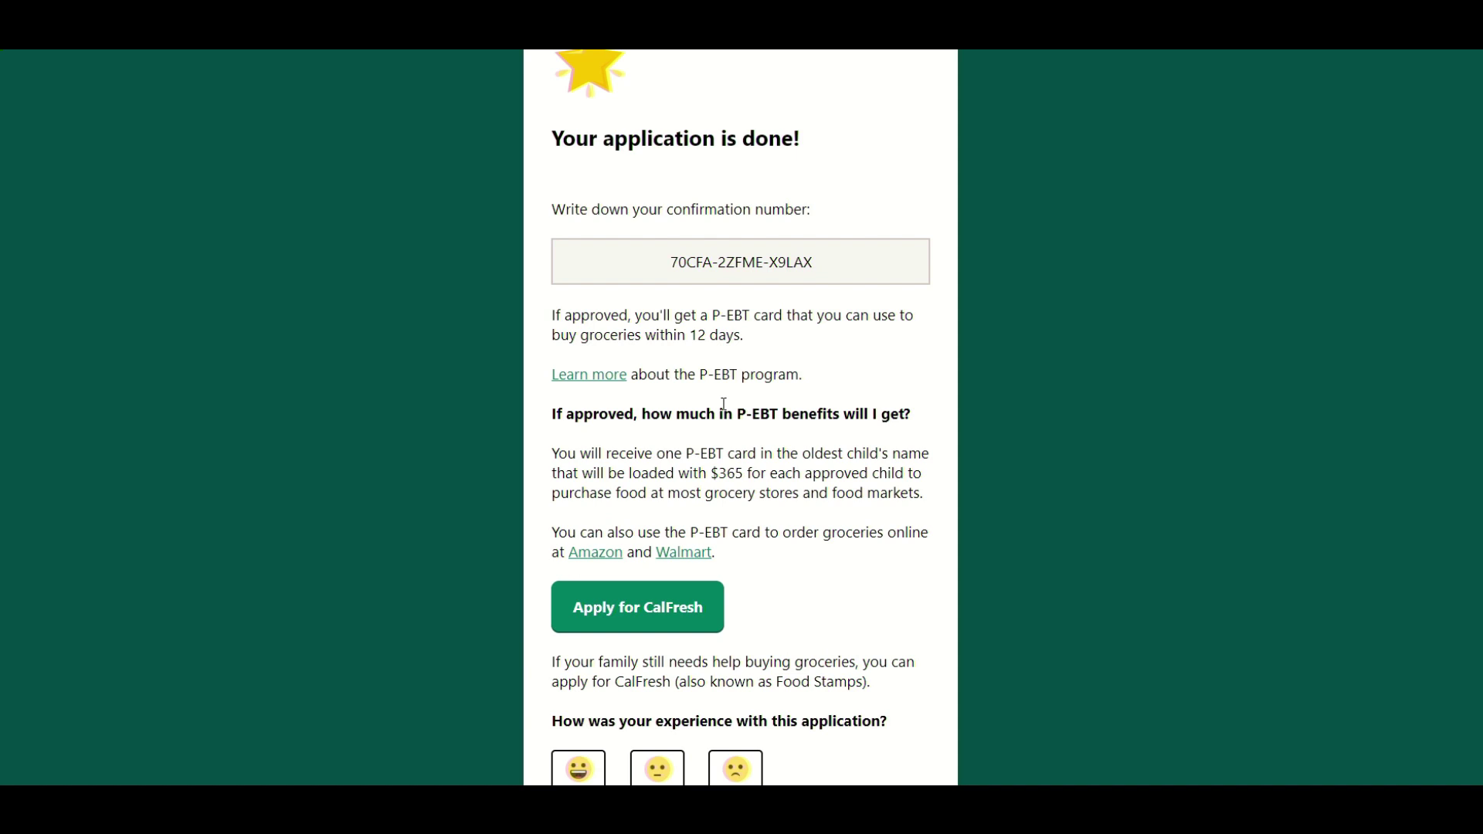